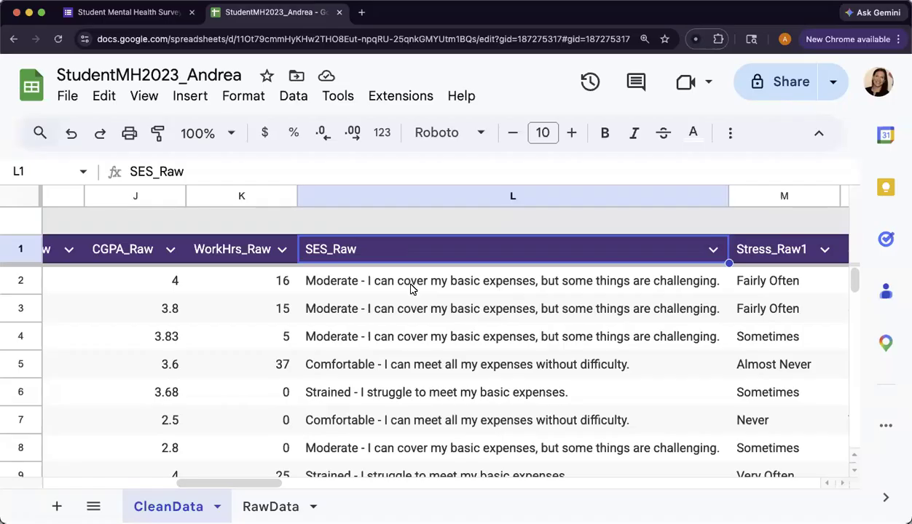
Step: Copy the 'Financially Difficult - I find it hard to cover even essential expenses.' answer text from the survey form's financial situation question
left_click(116, 15)
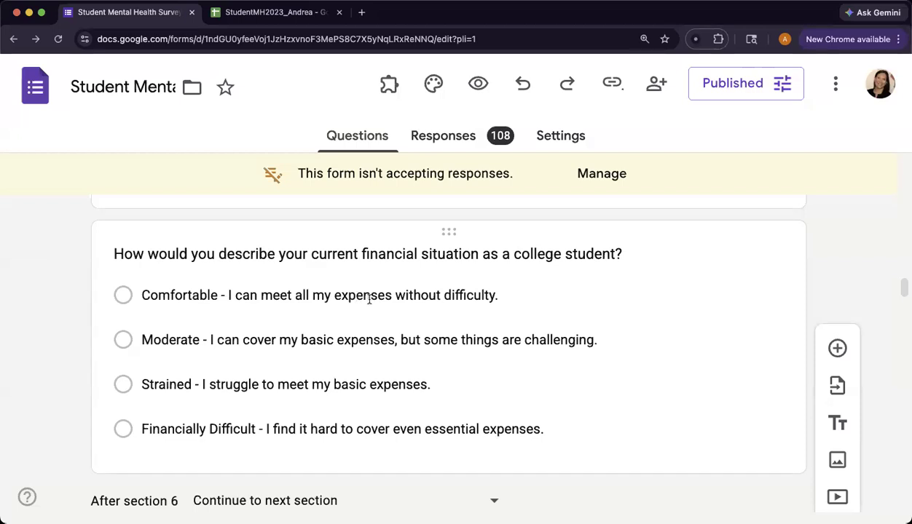
left_click(256, 429)
key("super+c")
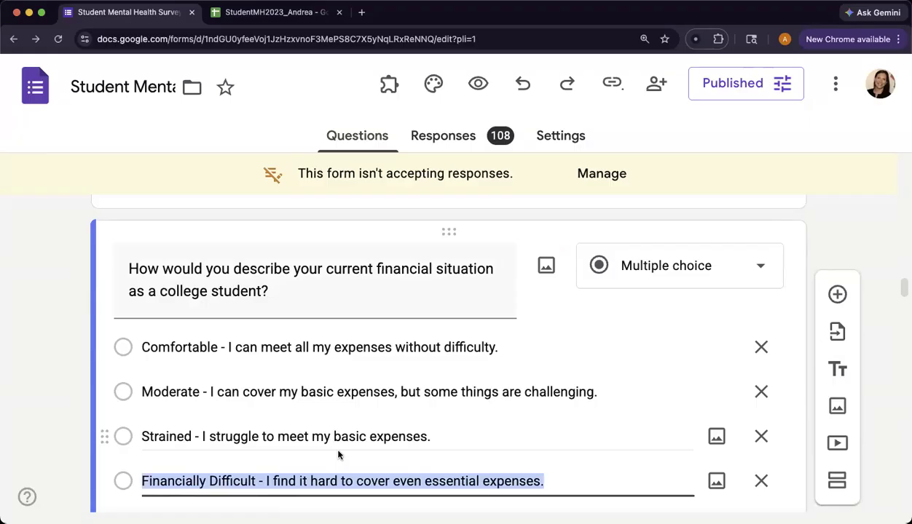
left_click(260, 13)
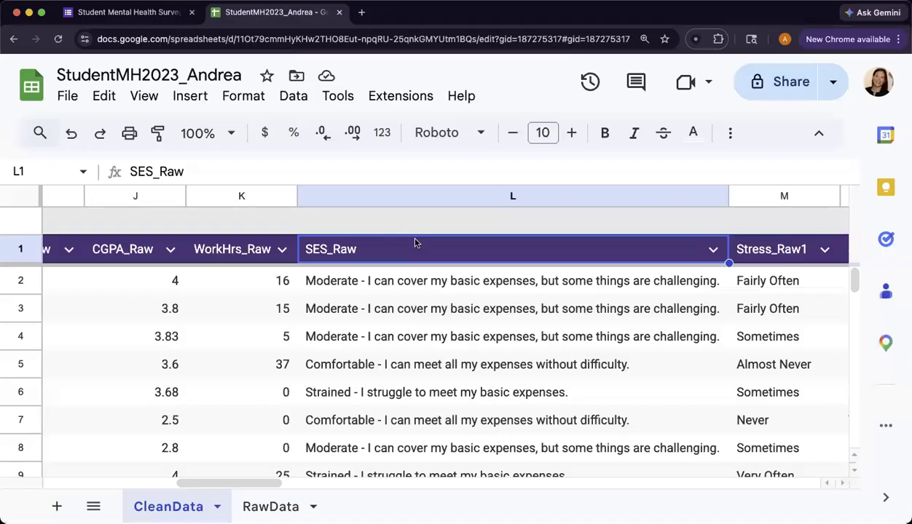
Step: Insert a table column to the right of SES_Raw and name its header SES
left_click(713, 250)
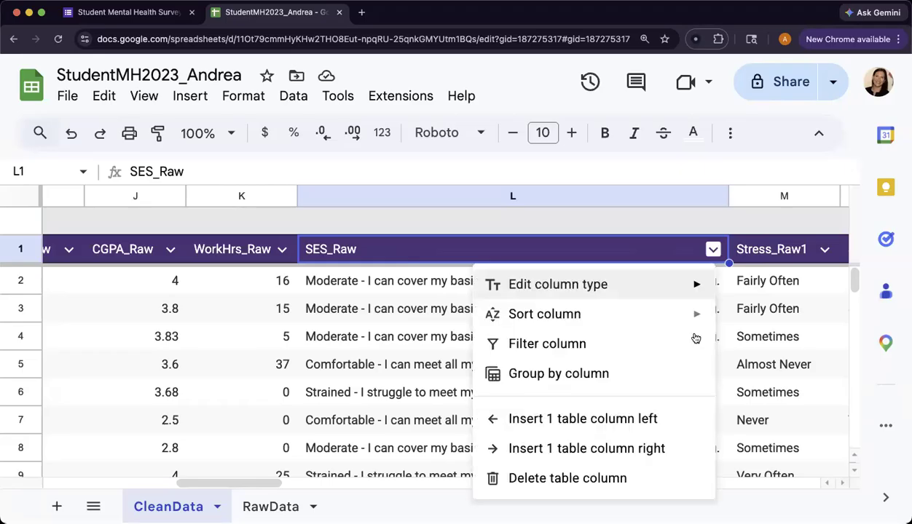
left_click(655, 452)
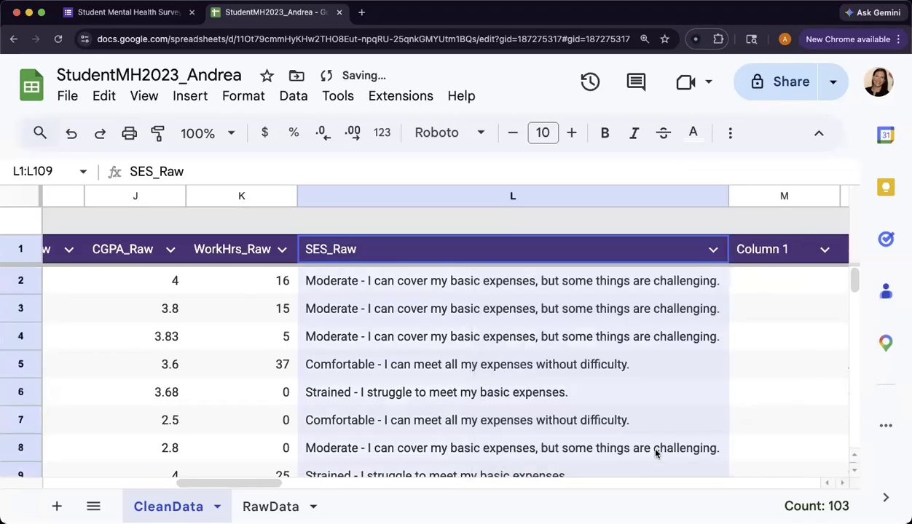
scroll(640, 440, "right", 5)
left_click(595, 251)
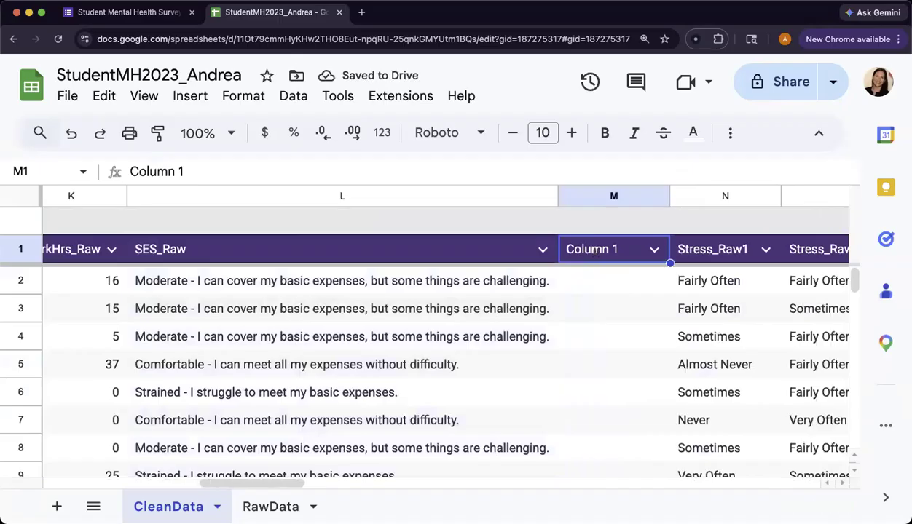
type("SES")
key("Return")
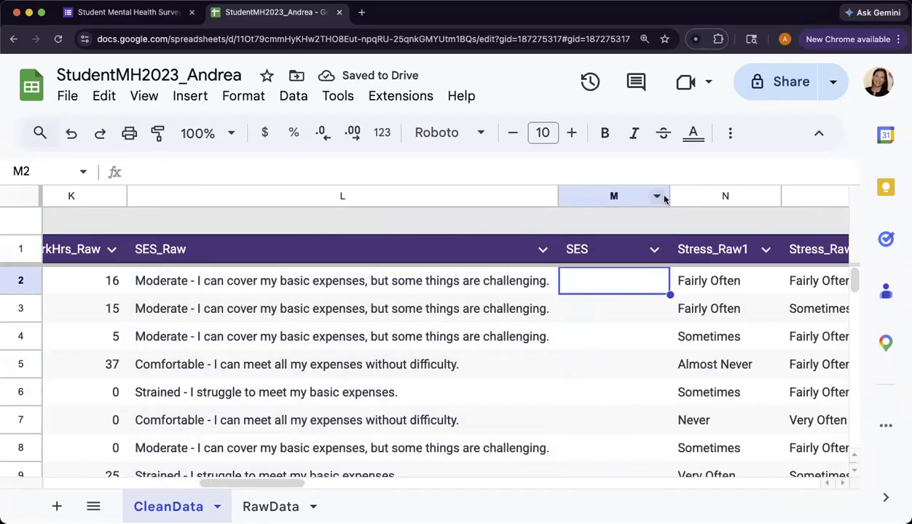
Step: Narrow the SES_Raw column and widen the new SES column
left_click_drag(560, 196, 301, 196)
left_click_drag(413, 196, 762, 195)
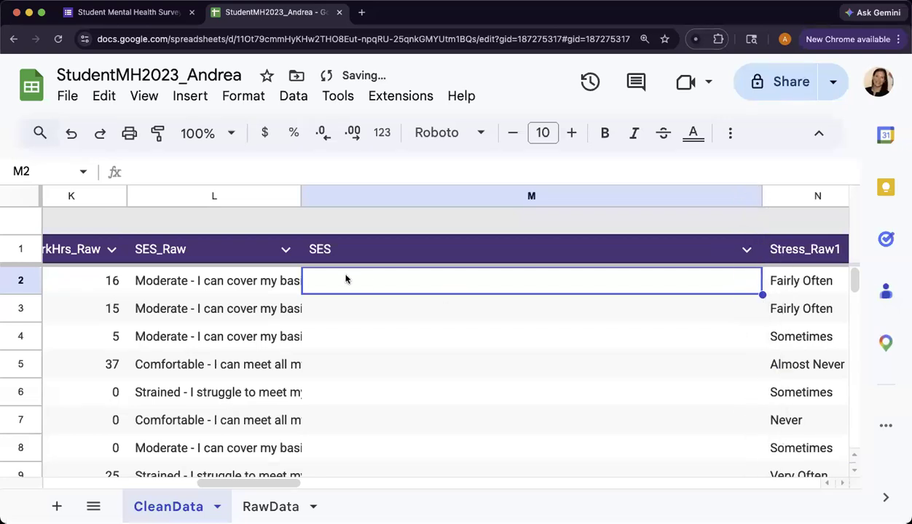
Step: Begin an IF formula in cell M2 that references cell L2
type("IF(")
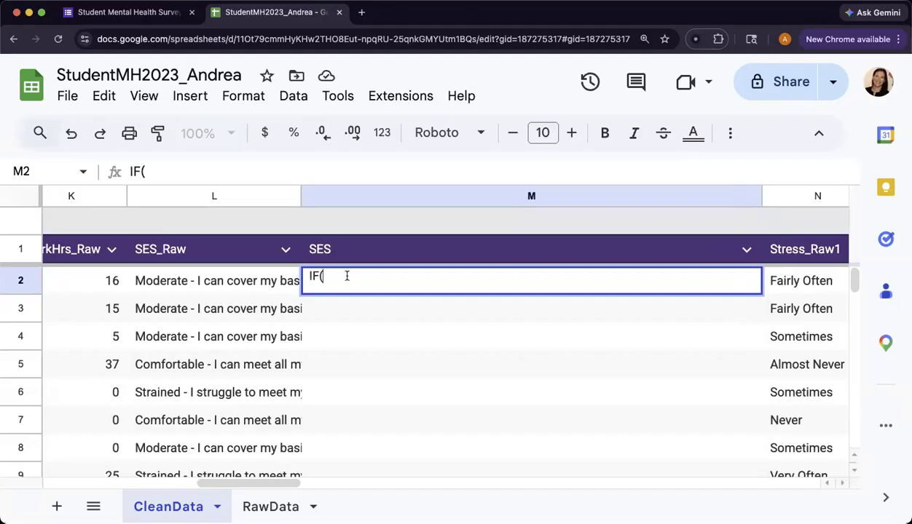
left_click(266, 285)
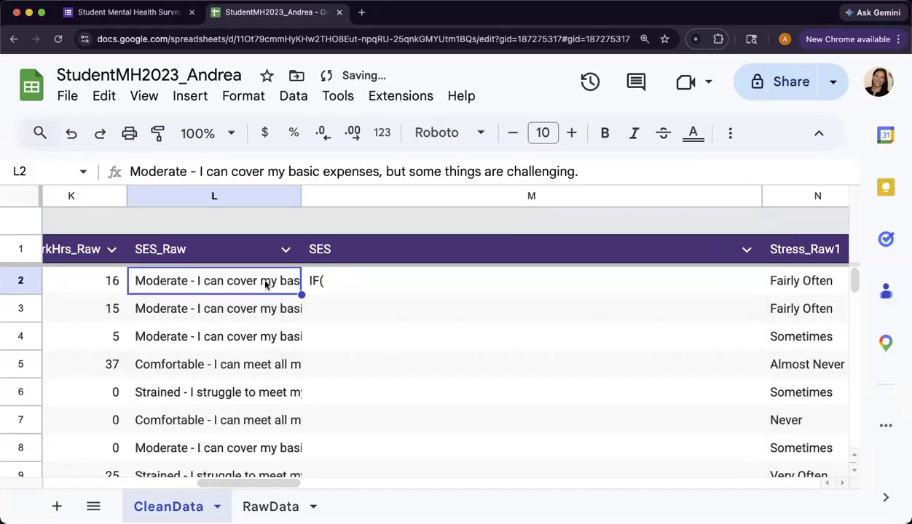
left_click(331, 285)
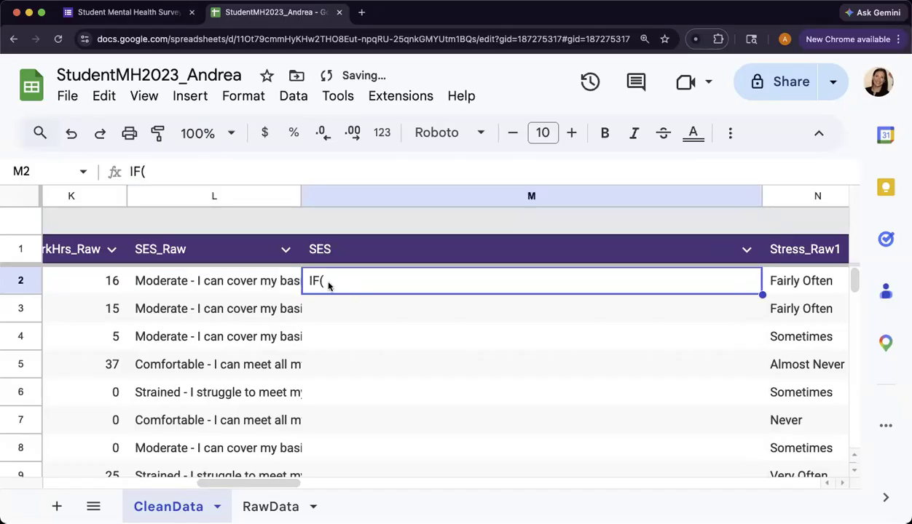
double_click(358, 275)
key("Home")
type("=")
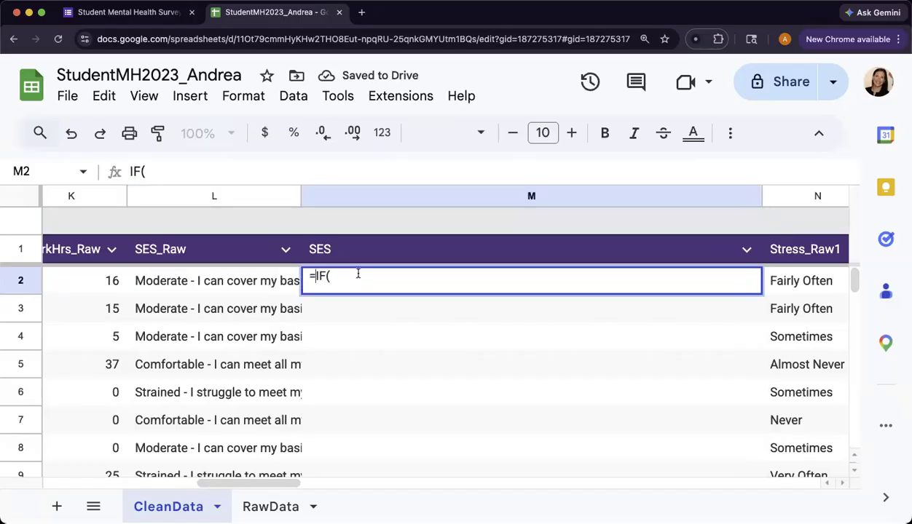
left_click(405, 274)
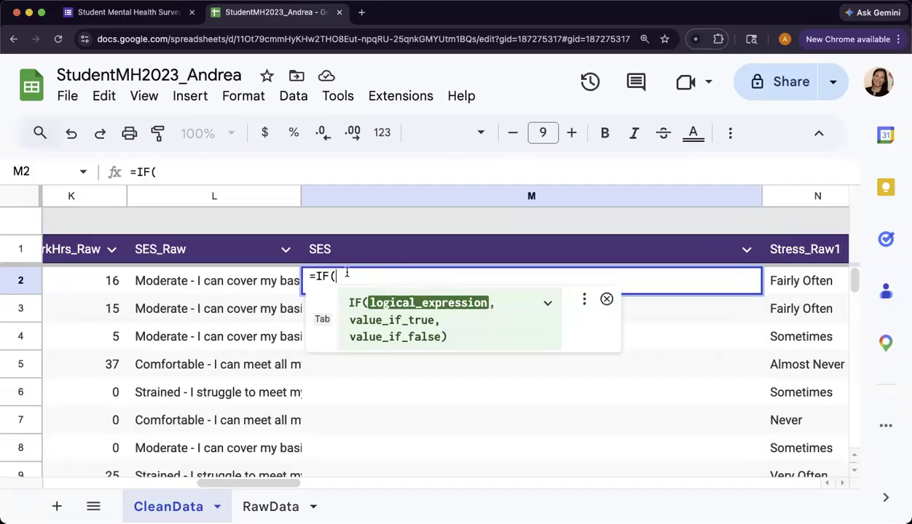
left_click(219, 283)
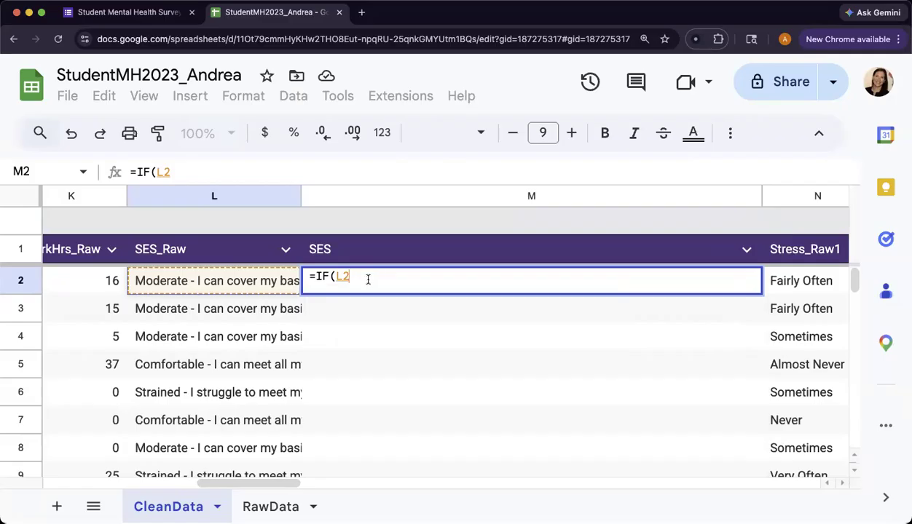
Step: Make the IF test L2 equal to the pasted "Financially Difficult - I find it hard to cover even essential expenses." text, returning 1 when true
type("=")
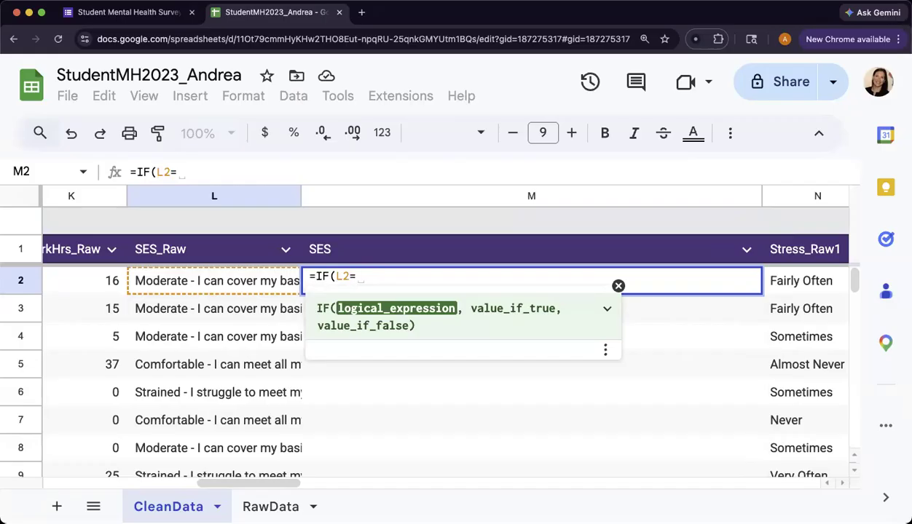
type("\"")
key("super+v")
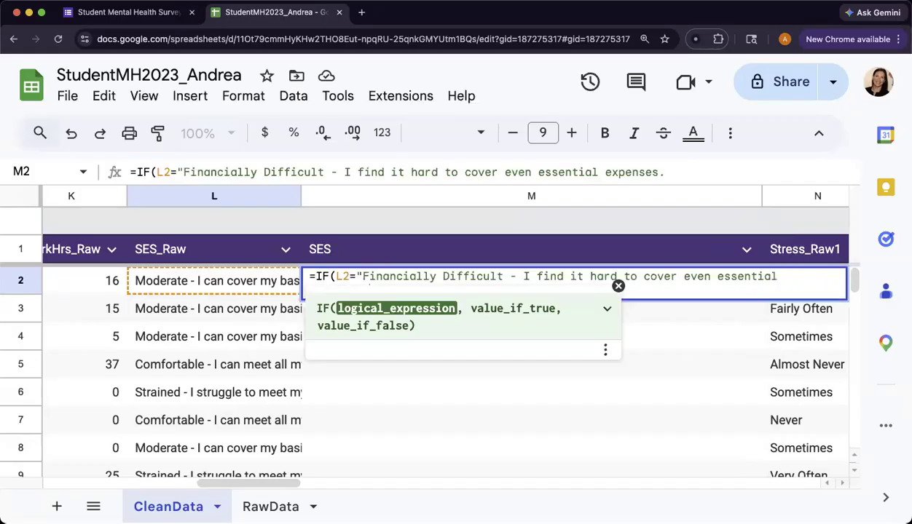
type("\"")
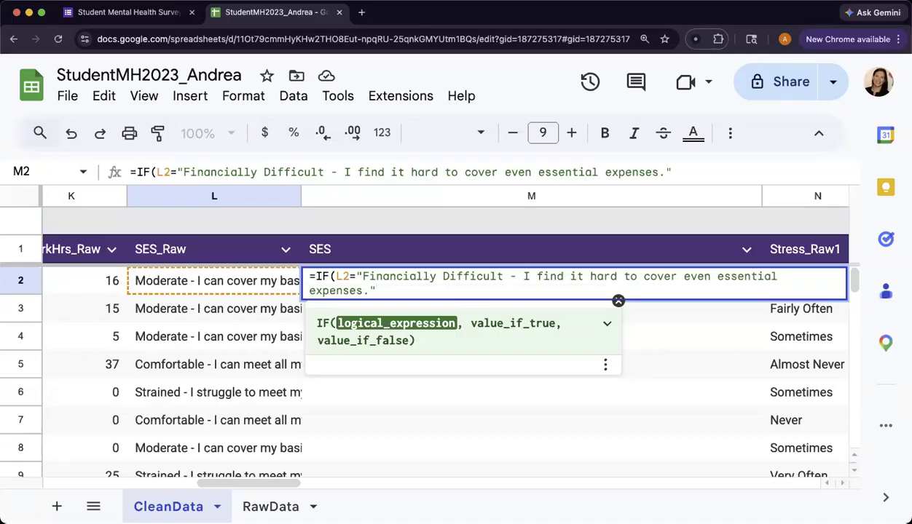
type(",")
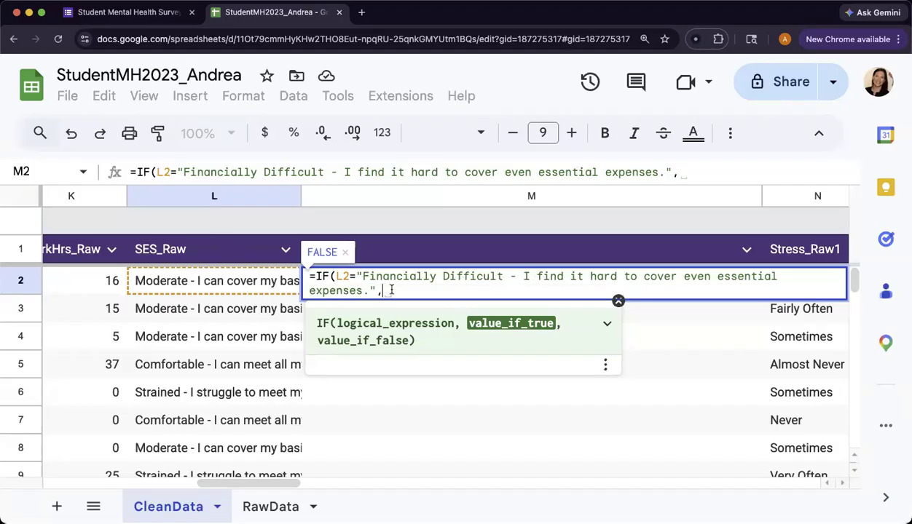
key("BackSpace")
type("1")
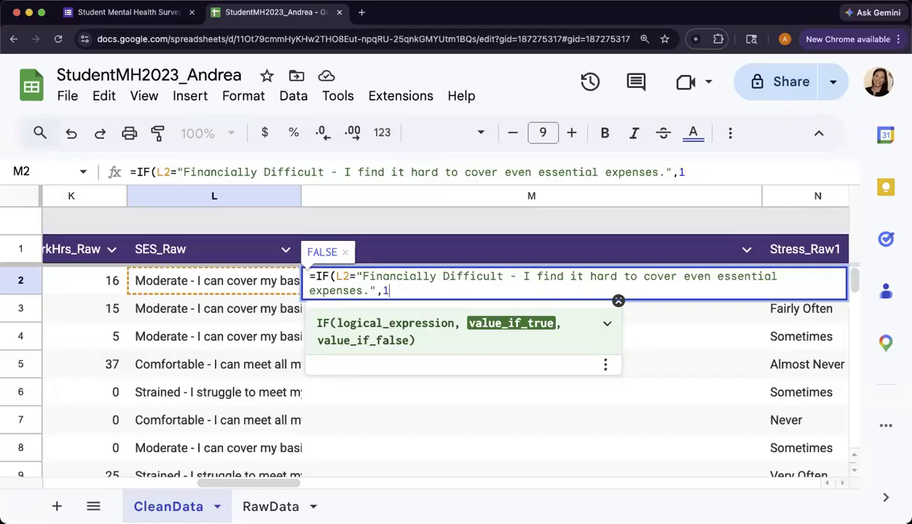
type(",")
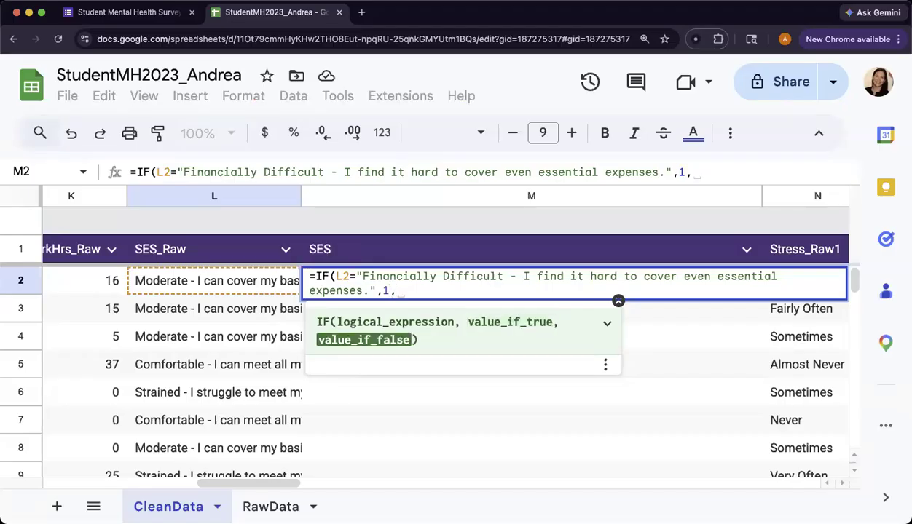
type("\"")
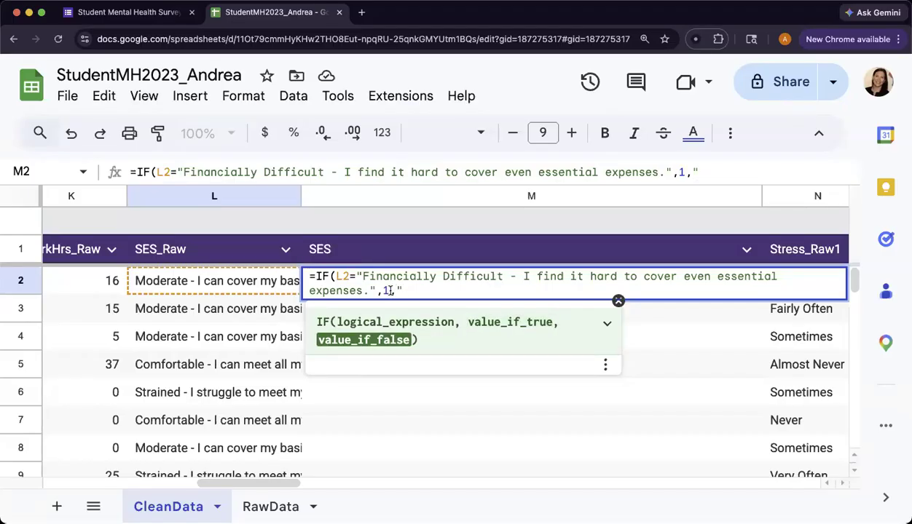
type("IF(")
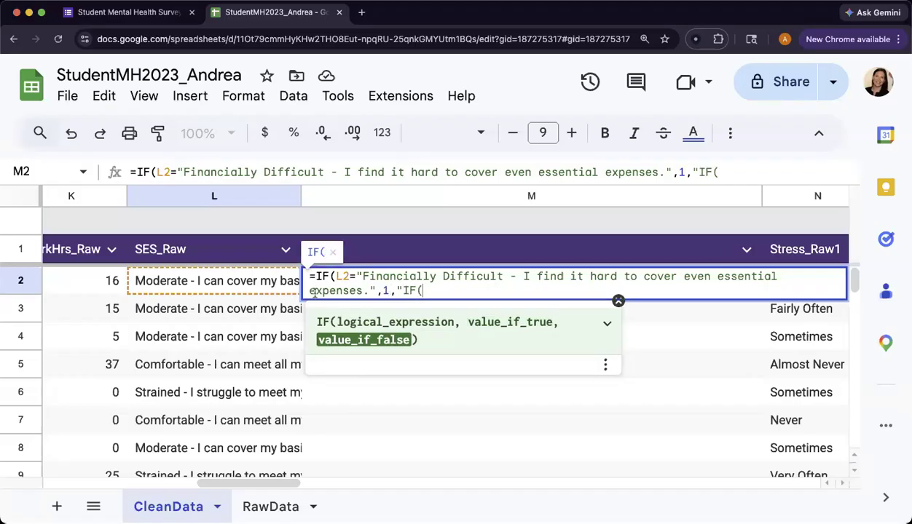
Step: Start a nested IF as the false value, removing the stray quotation mark and closing characters
left_click(246, 289)
left_click(367, 288)
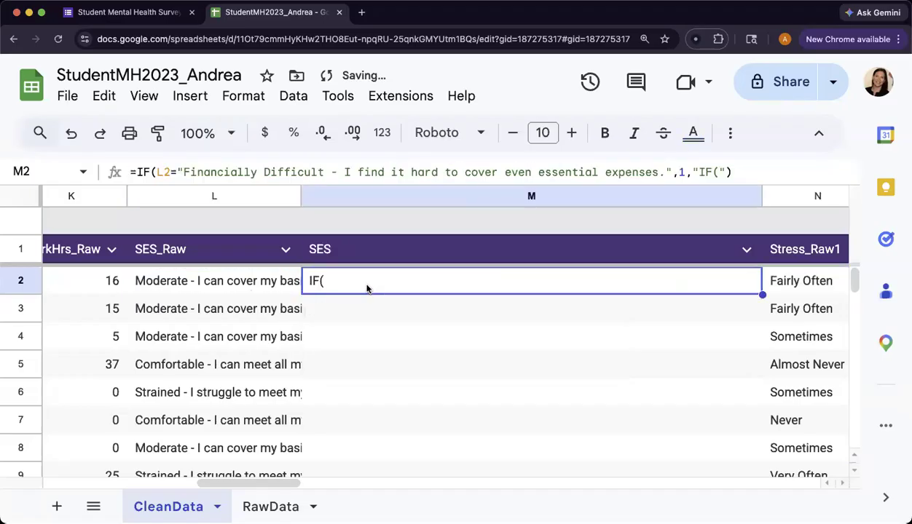
double_click(368, 286)
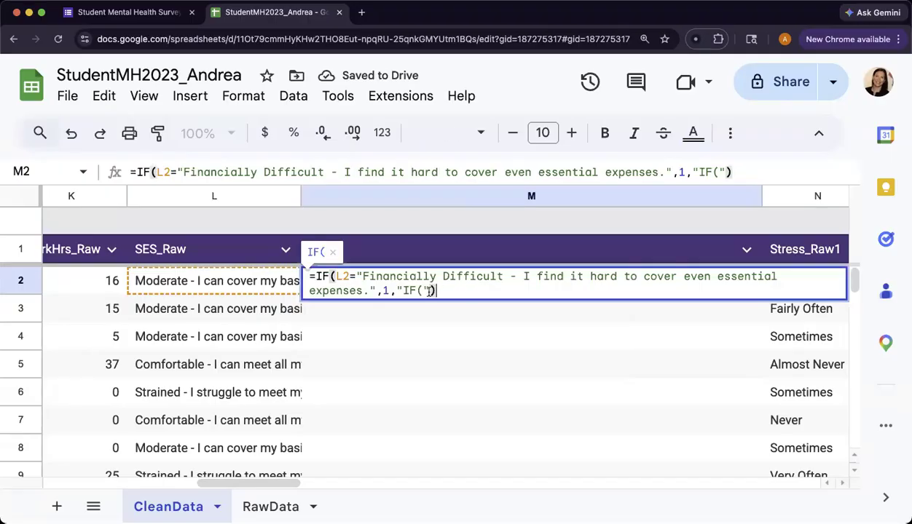
left_click(430, 290)
key("BackSpace")
key("Delete")
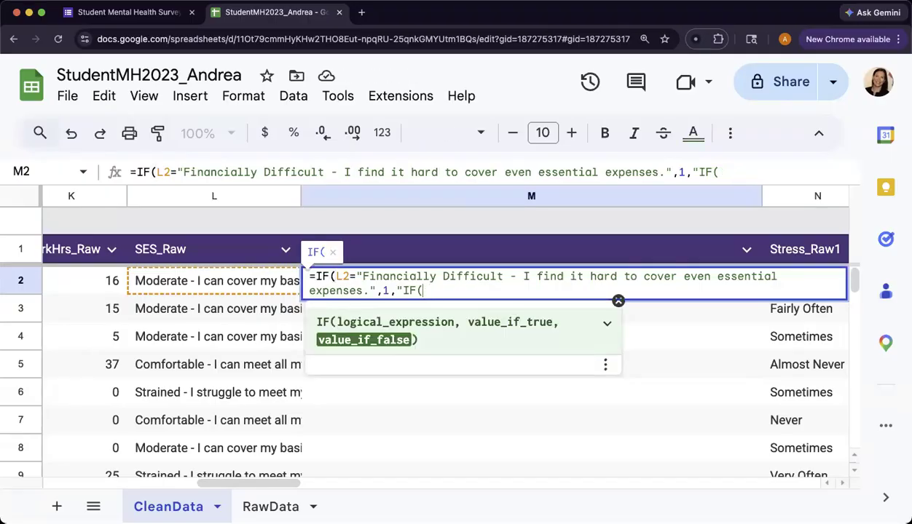
left_click(400, 288)
key("BackSpace")
left_click(422, 291)
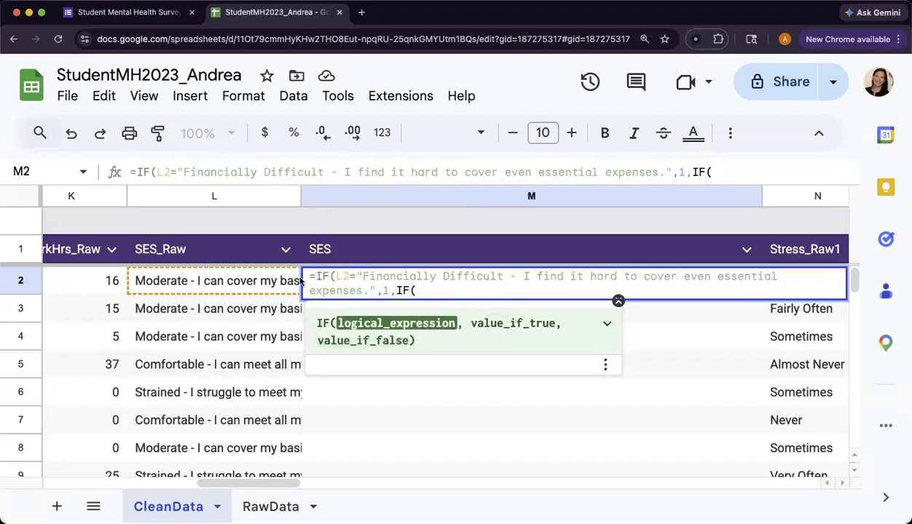
Step: Make the nested IF test L2 equal to the "Strained - I struggle to meet my basic expenses." text copied from the form
left_click(231, 287)
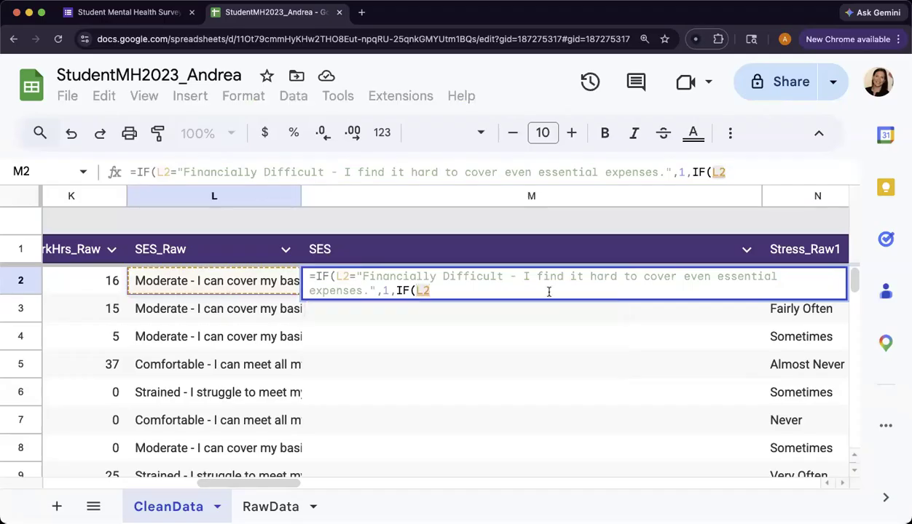
type("=")
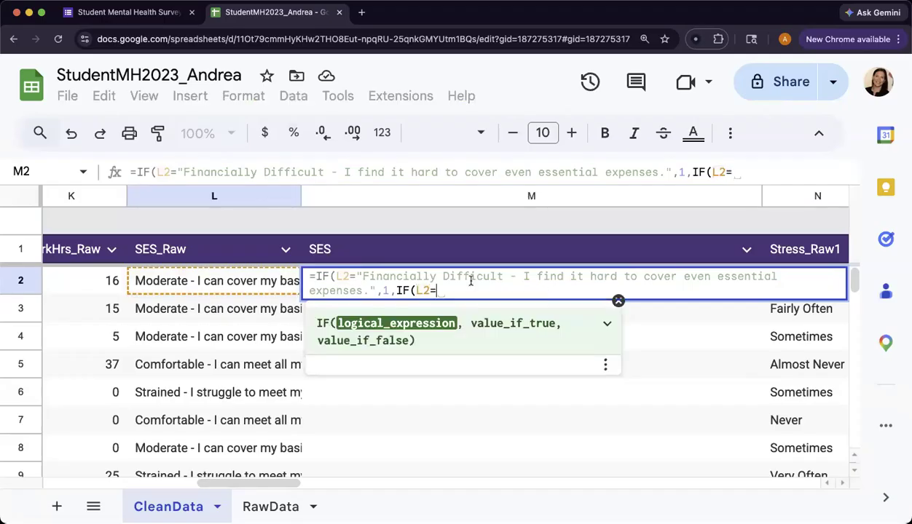
left_click(123, 13)
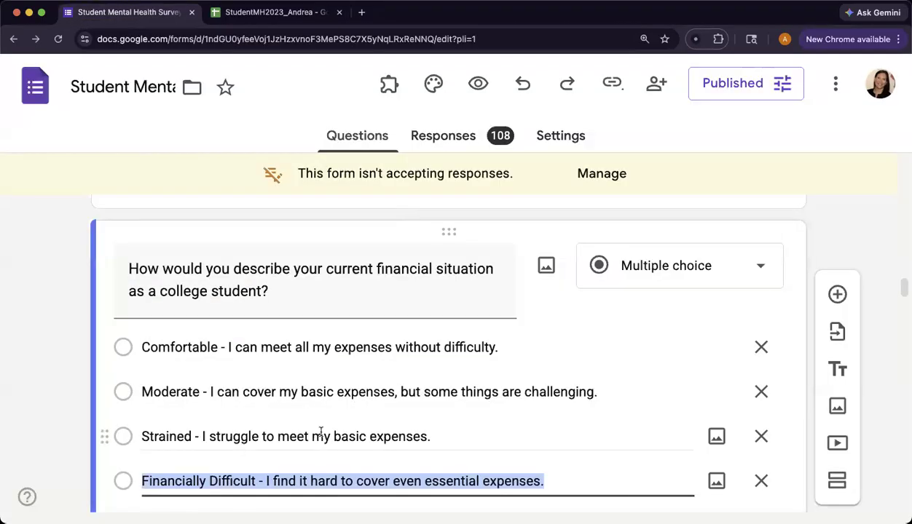
left_click(321, 434)
key("super+c")
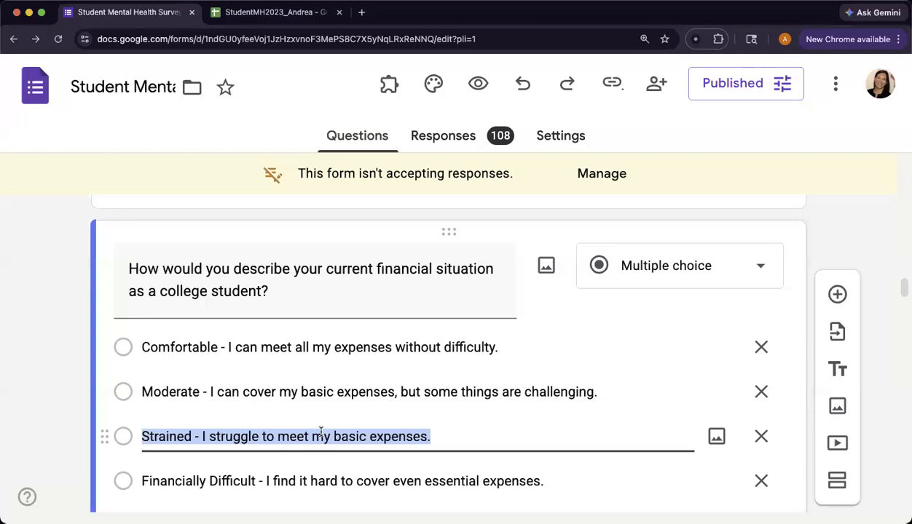
left_click(298, 14)
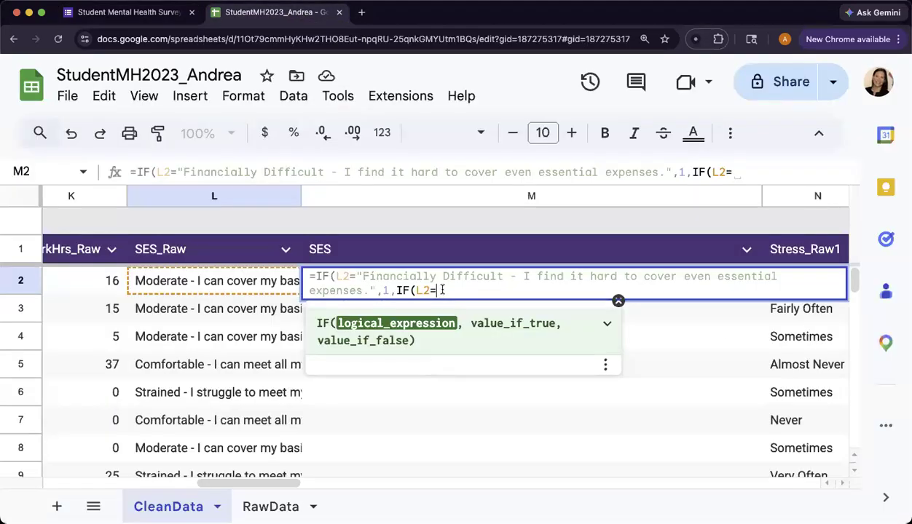
key("super+v")
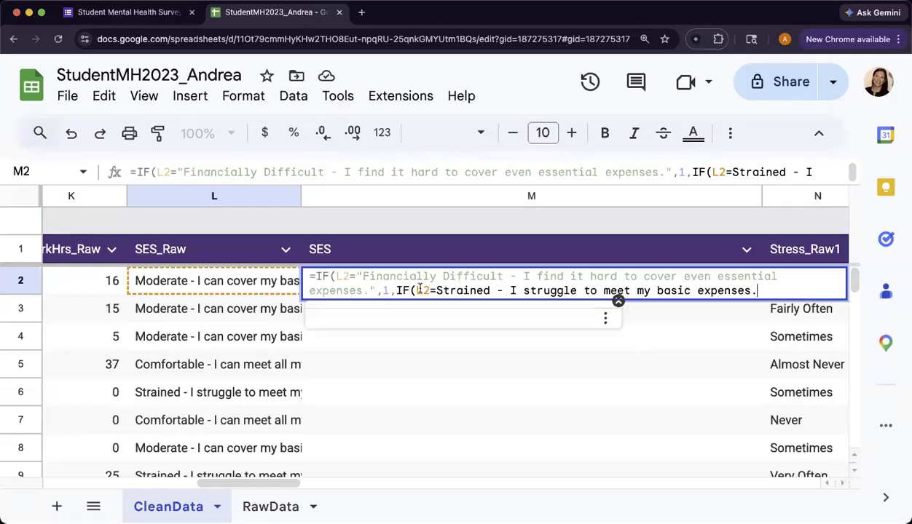
left_click(435, 291)
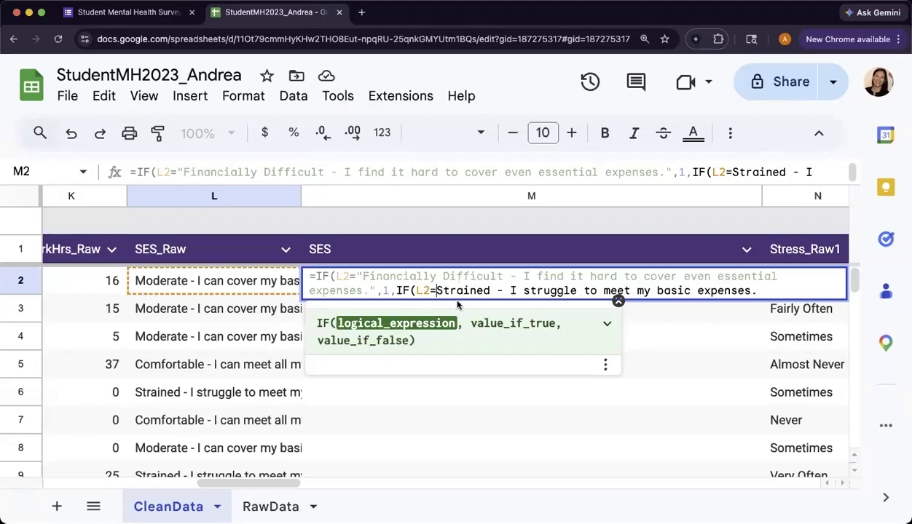
type("\"")
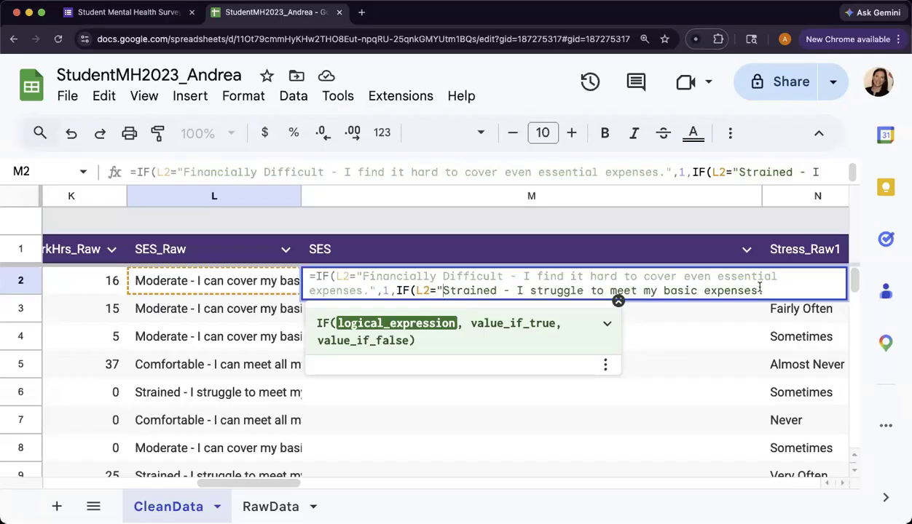
type("\"")
type(",")
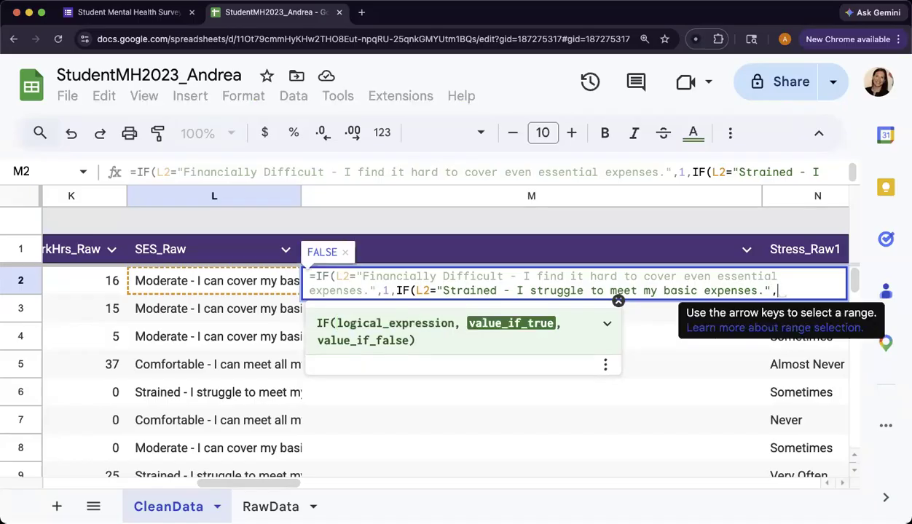
type("2")
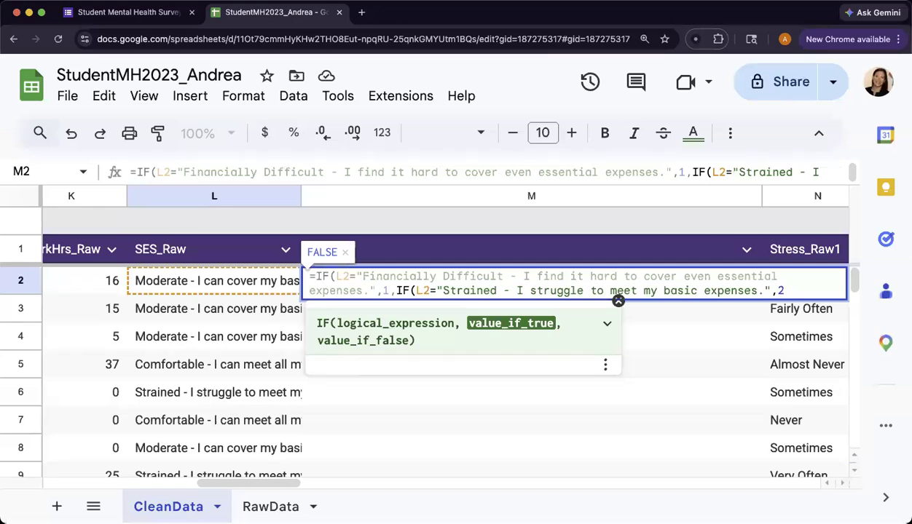
Step: Return 2 when the Strained test is true and start a third nested IF testing L2
type(",")
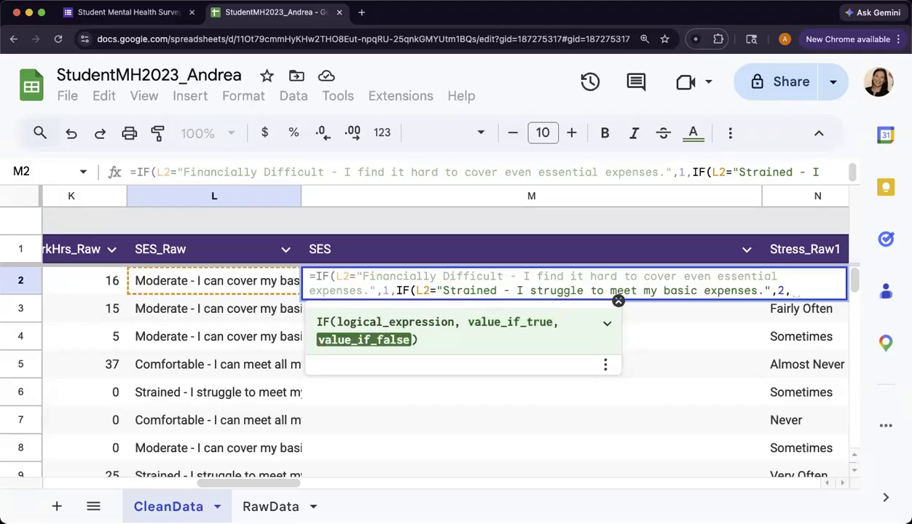
type("IF")
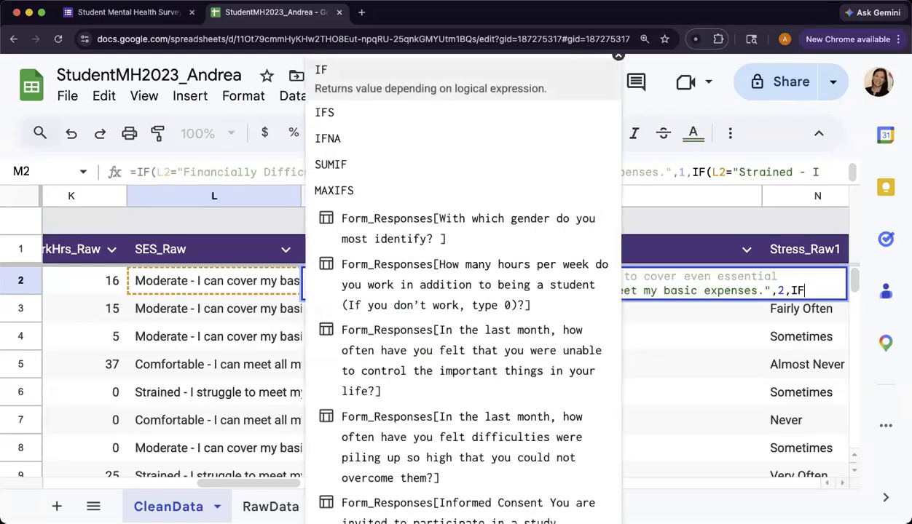
type("(")
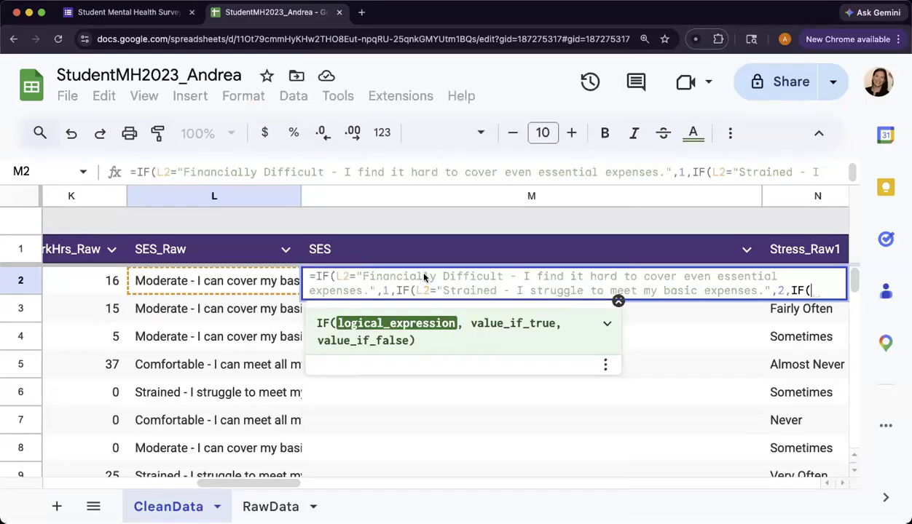
left_click(183, 286)
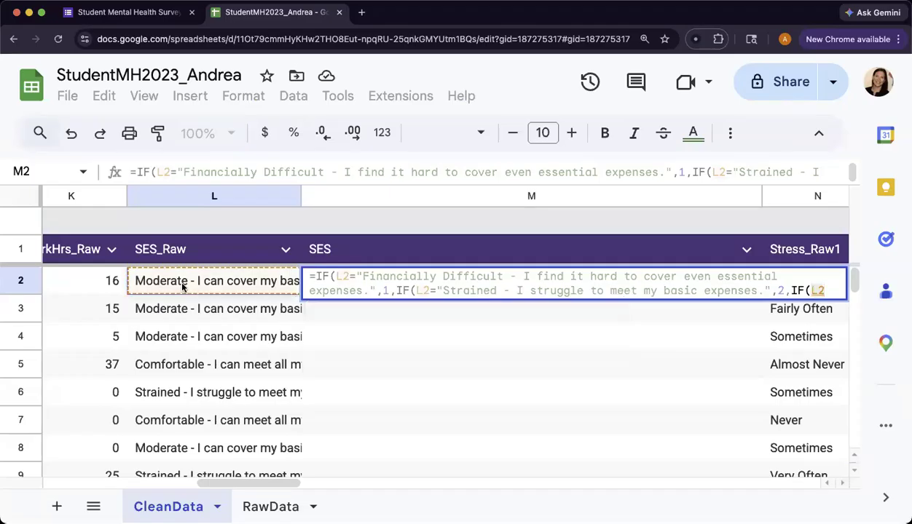
type("=")
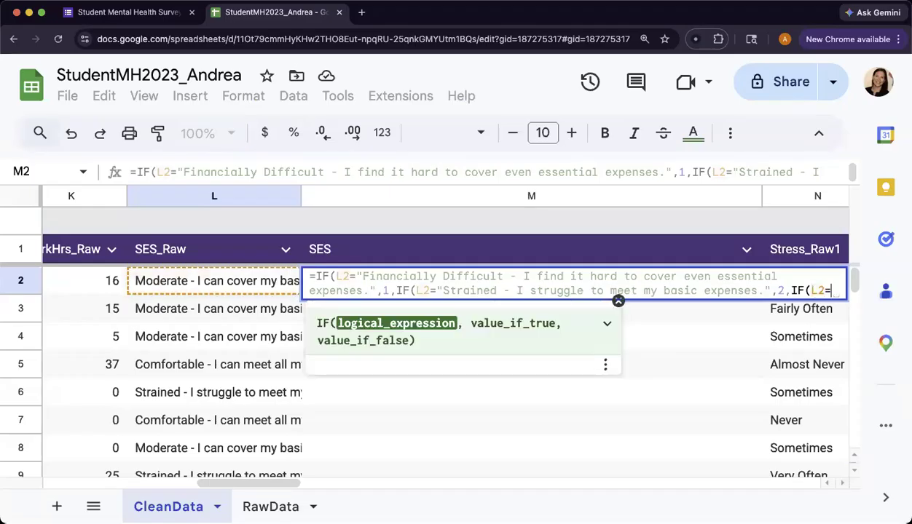
Step: Make the third IF test L2 equal to the "Moderate - I can cover my basic expenses, but some things are challenging." text copied from the form, returning 3
left_click(100, 8)
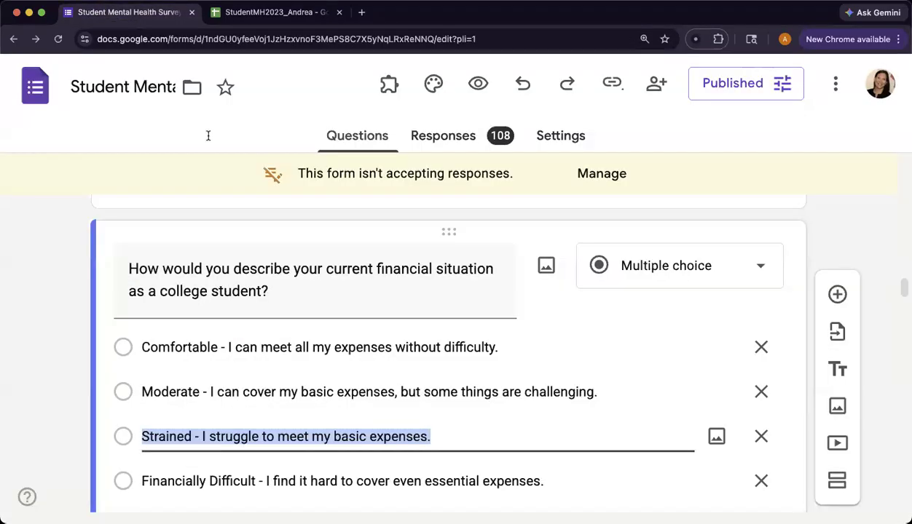
left_click(360, 395)
key("super+c")
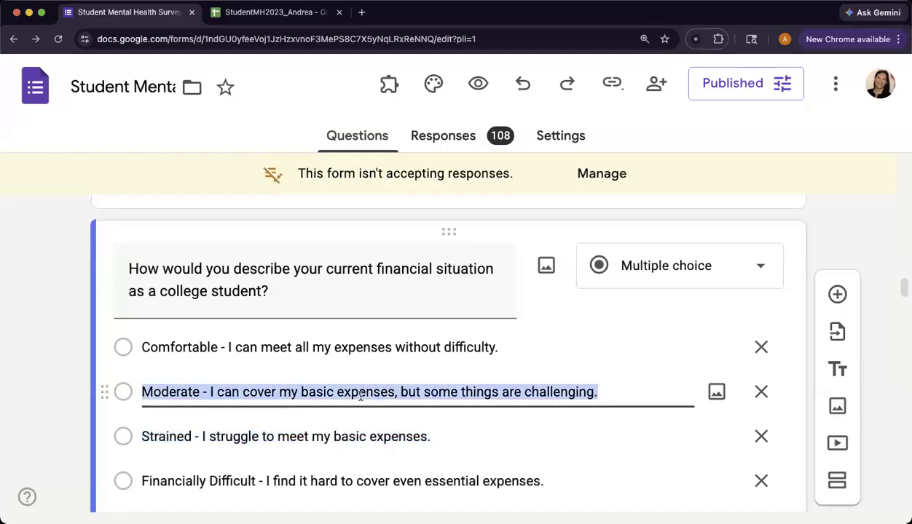
left_click(274, 11)
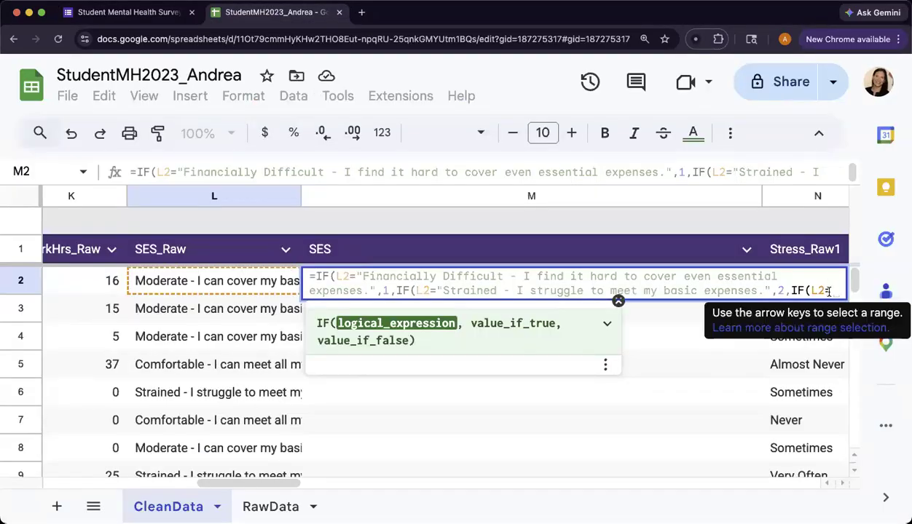
key("super+v")
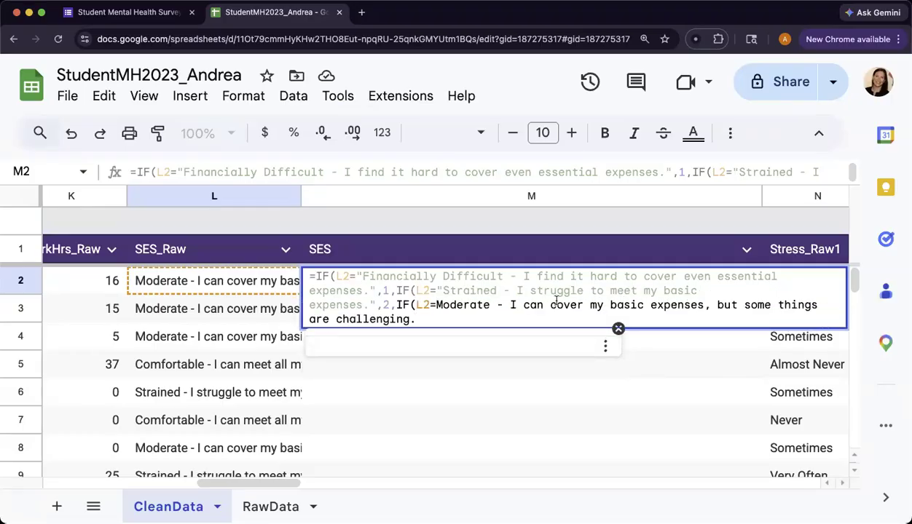
left_click(438, 305)
type("\"")
left_click(416, 319)
type("\",")
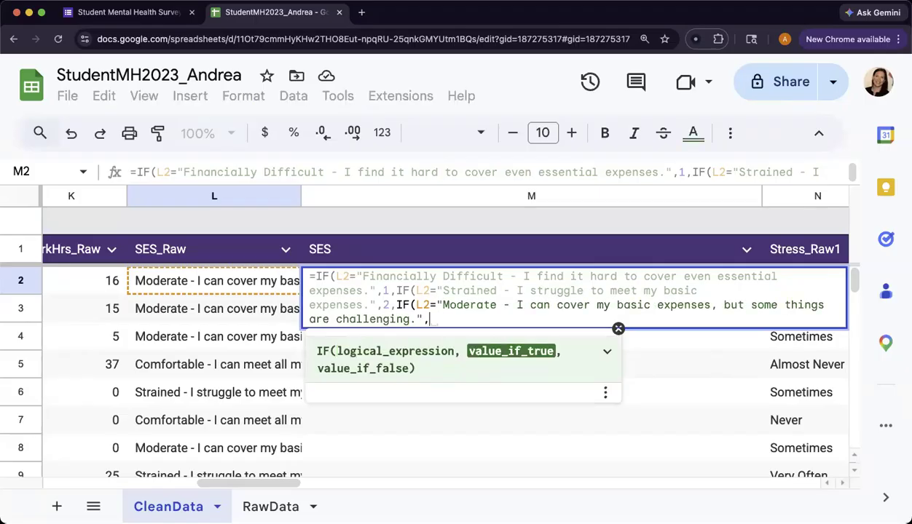
type("3")
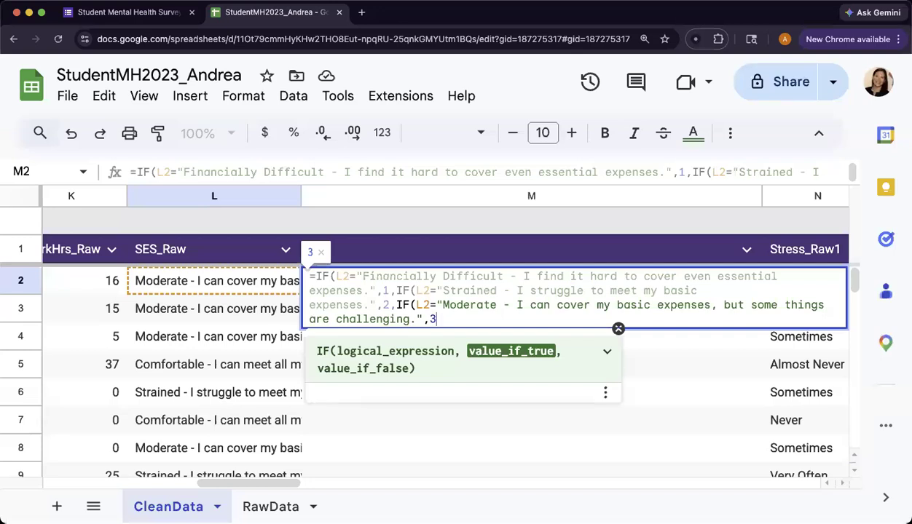
type(",IF")
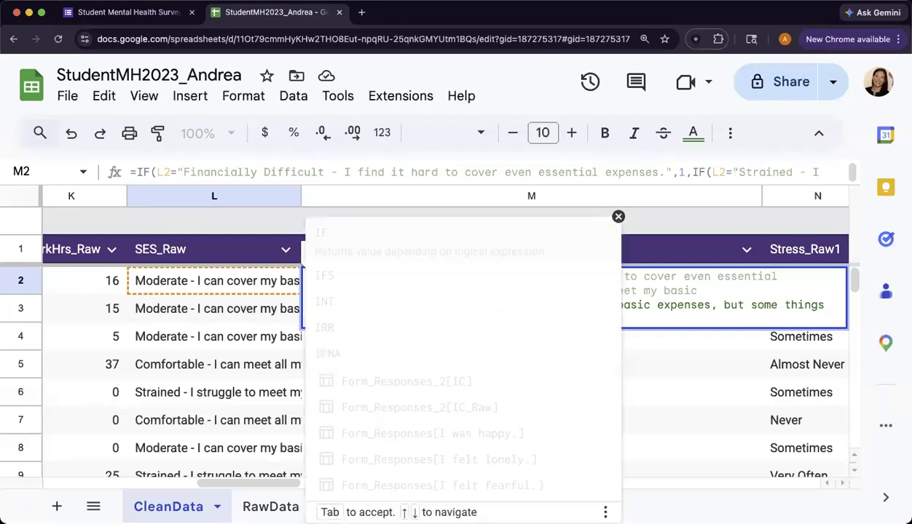
type("(")
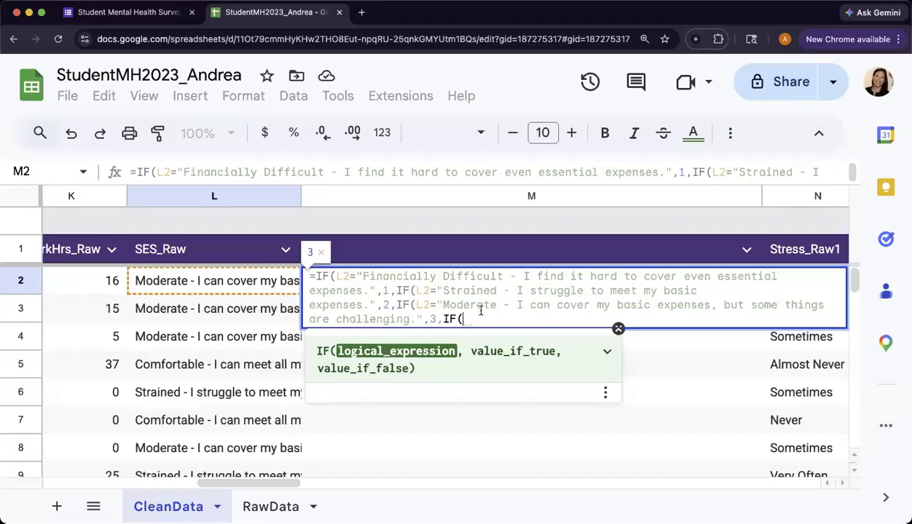
type("L2")
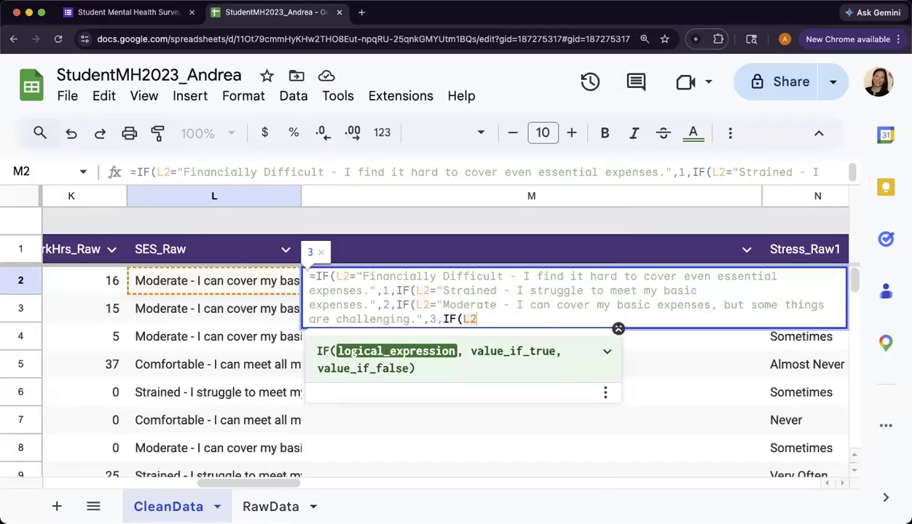
type("=\"")
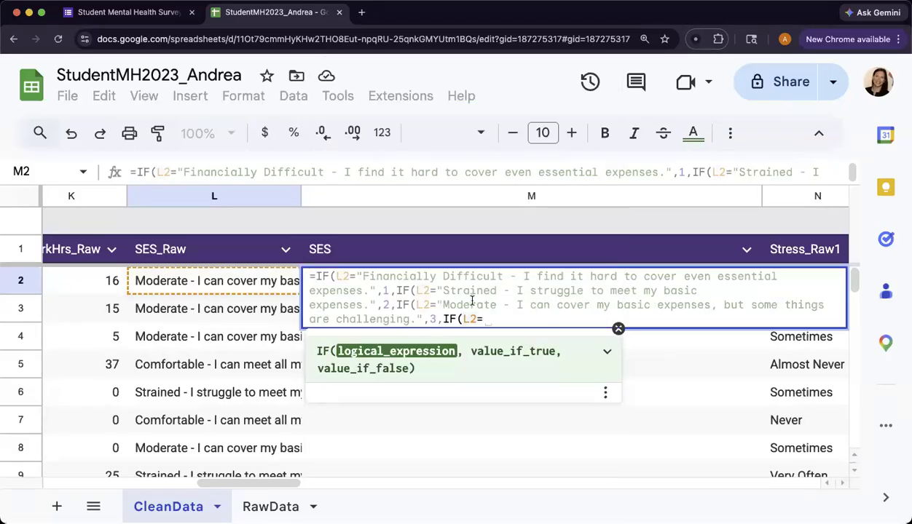
Step: Add a fourth nested IF testing L2 equal to the copied "Comfortable - I can meet all my expenses without difficulty." text, returning 4
left_click(124, 11)
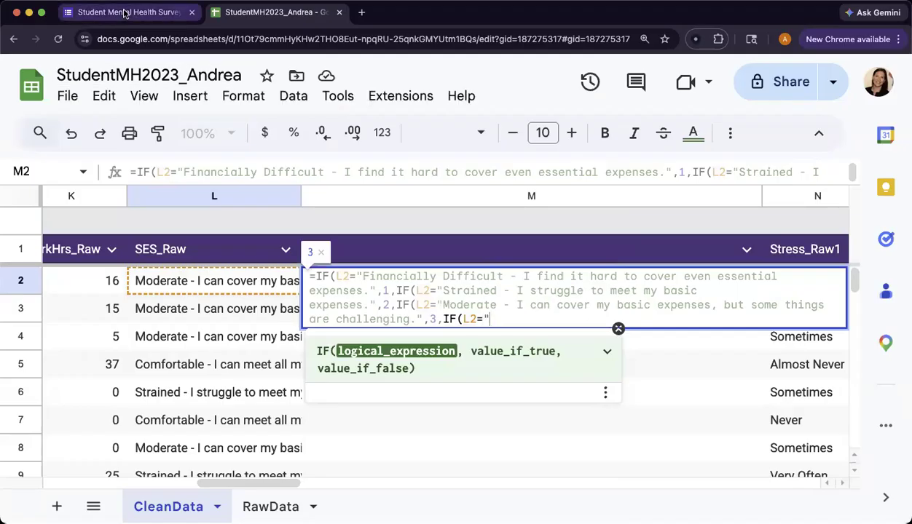
left_click(319, 357)
key("super+c")
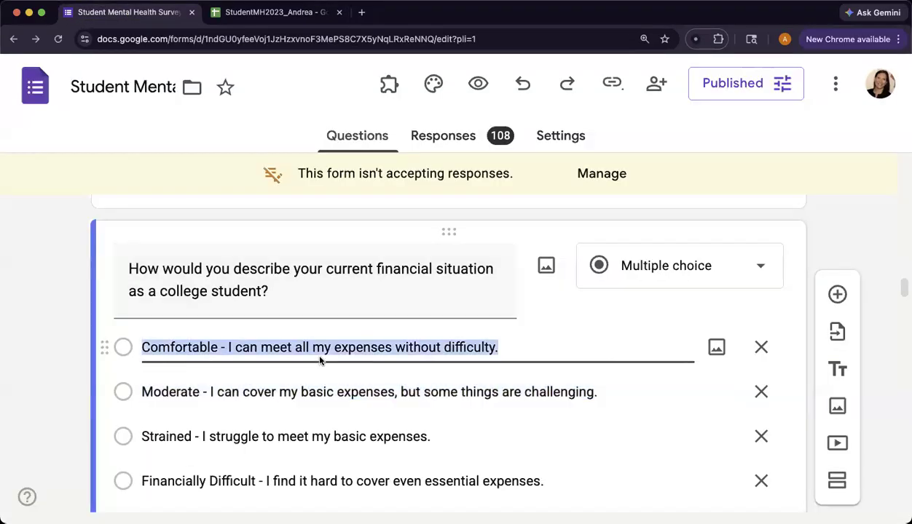
left_click(273, 11)
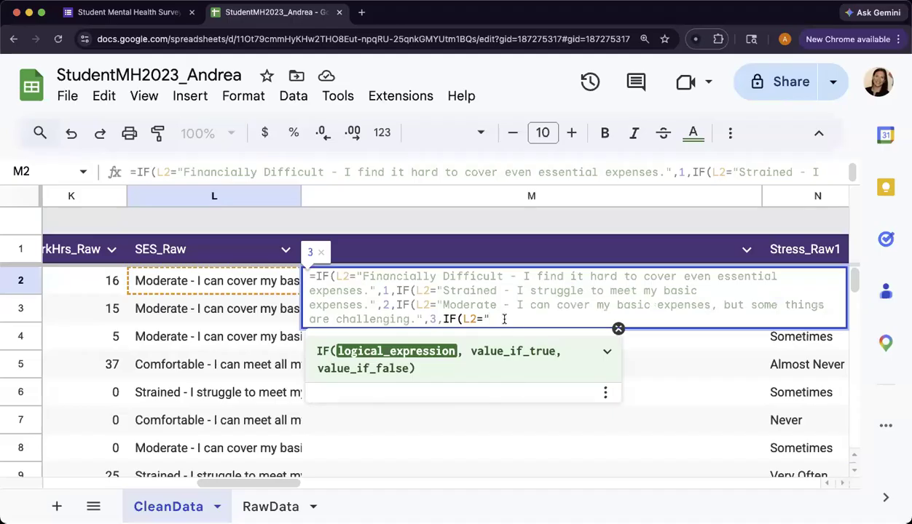
key("super+v")
type("\"")
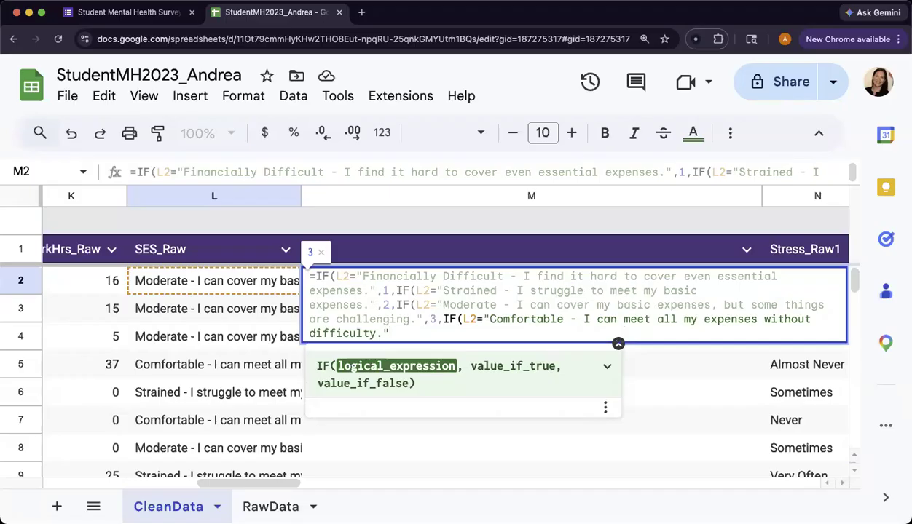
type(",4")
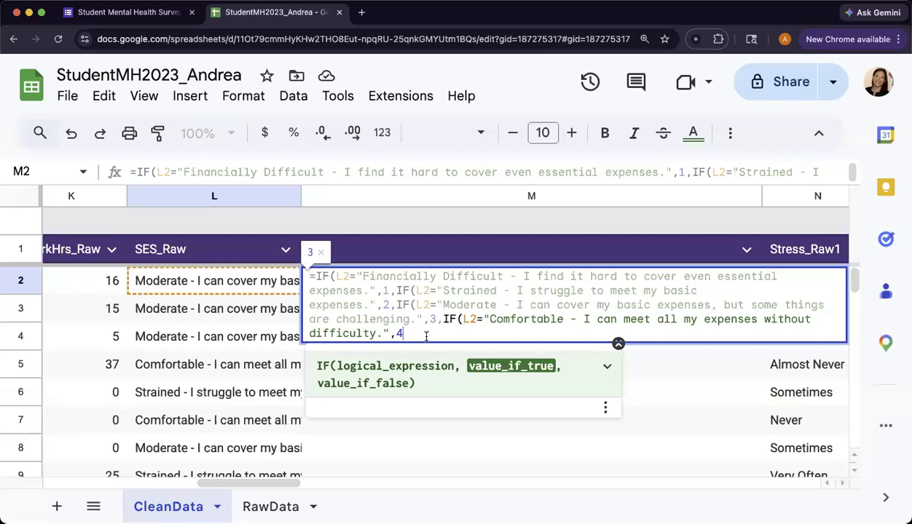
Step: Return an empty string as the final false value, close all four IFs, and enter the formula in M2
type(",")
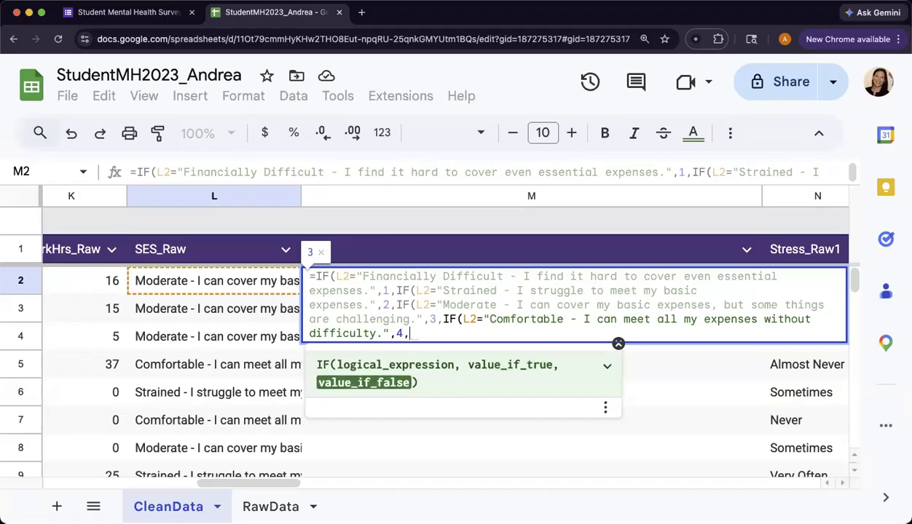
type("\"\"")
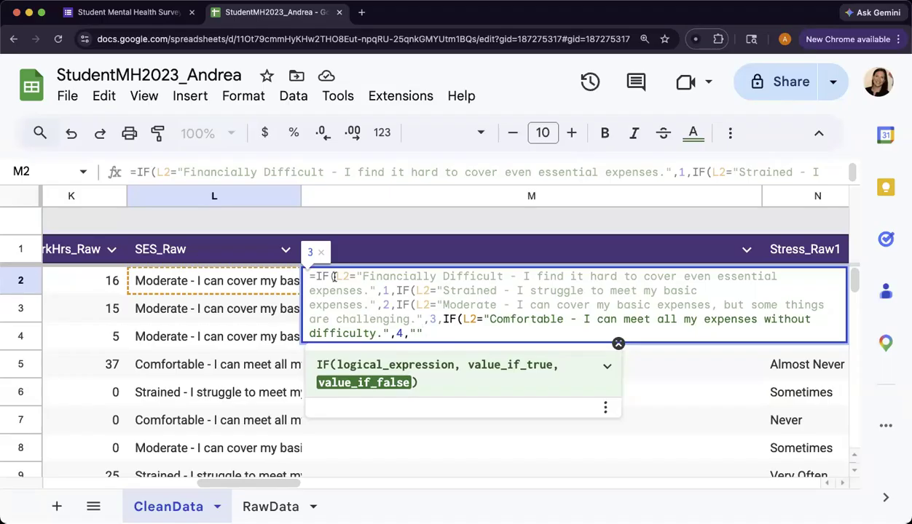
left_click(414, 291)
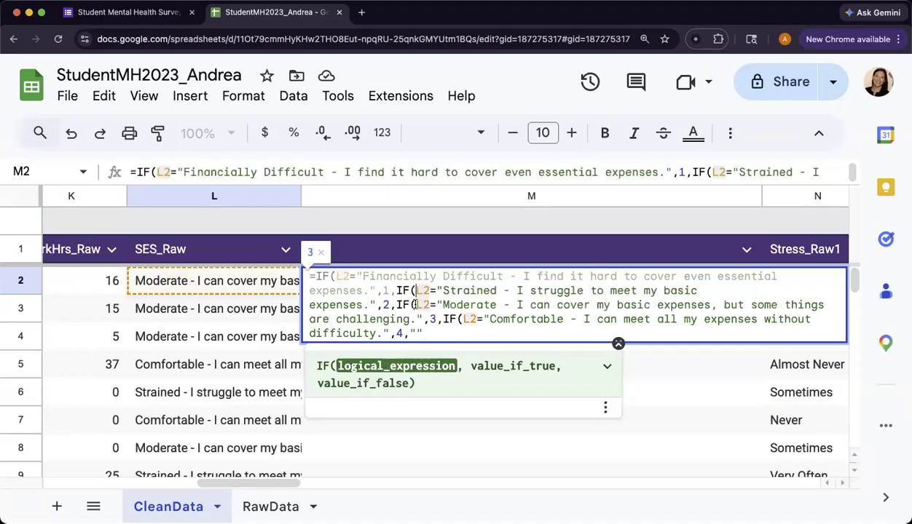
left_click(431, 335)
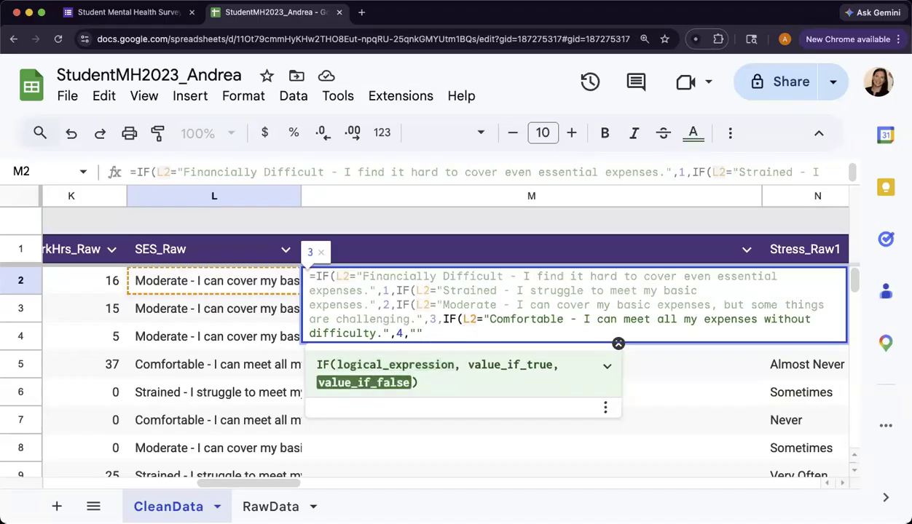
type("))))")
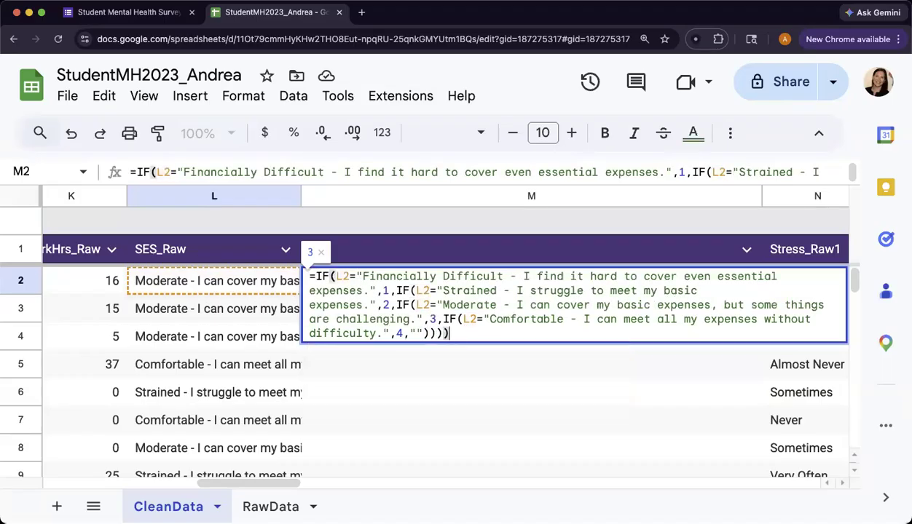
key("Return")
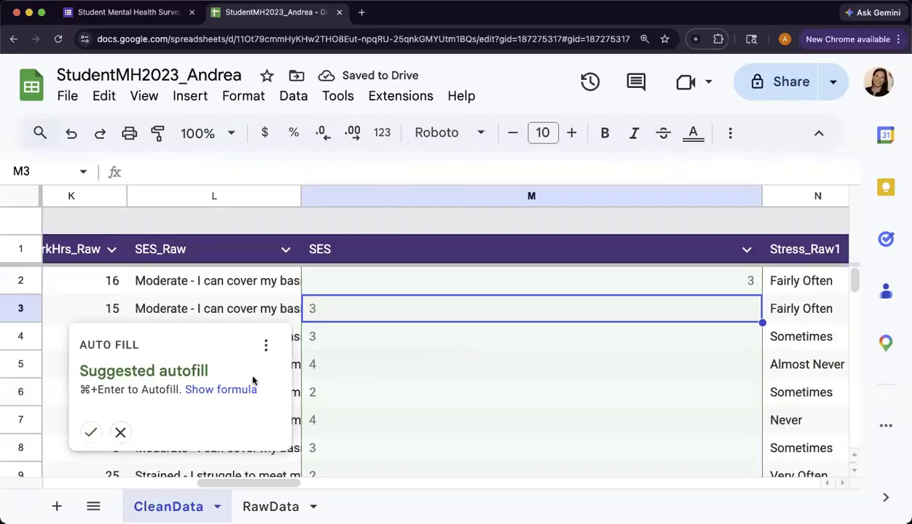
Step: Accept the suggested autofill to copy the SES formula down column M
left_click(88, 434)
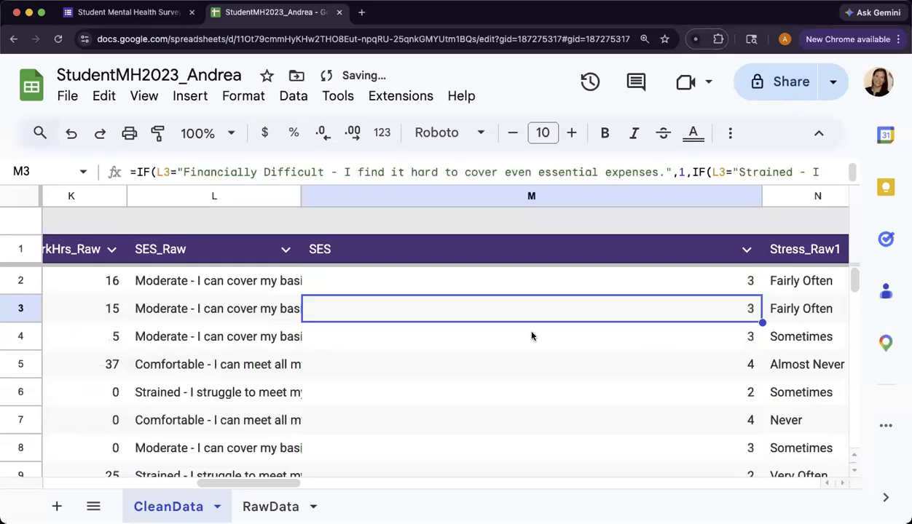
scroll(531, 333, "down", 20)
scroll(531, 336, "down", 5)
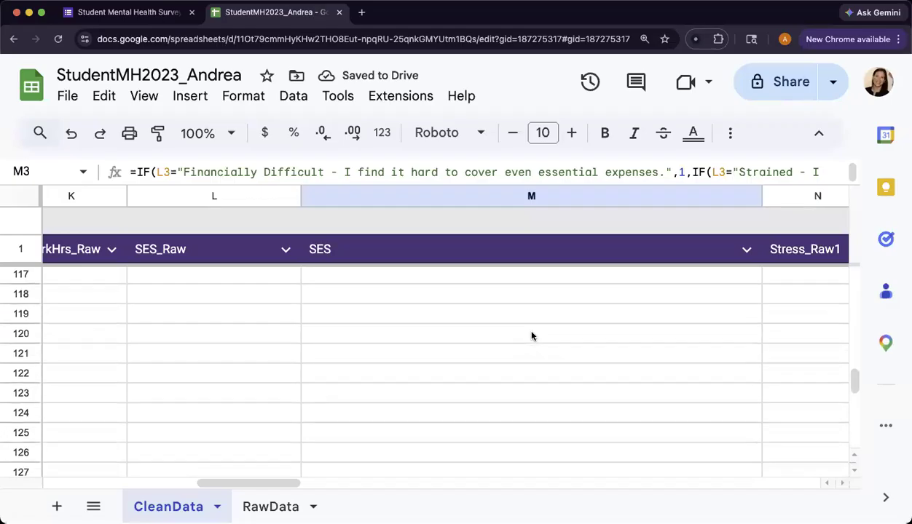
scroll(531, 336, "up", 20)
scroll(531, 336, "up", 10)
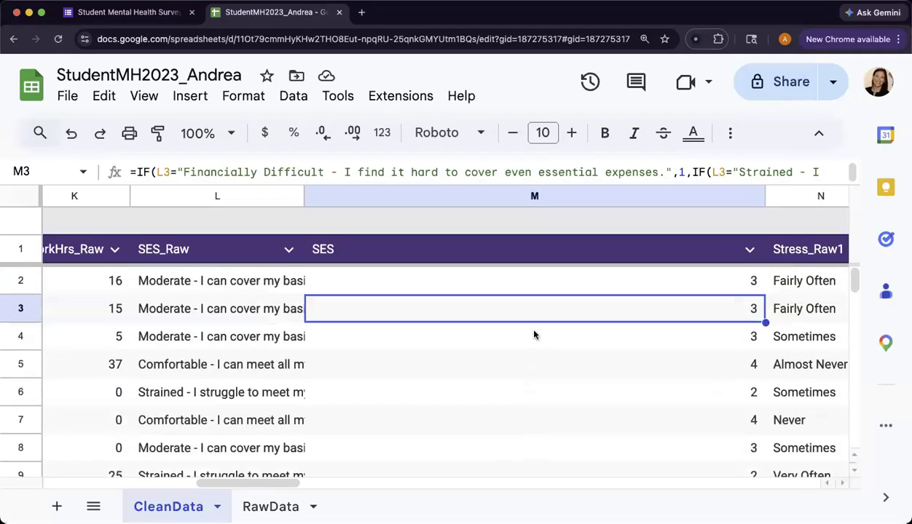
Step: Narrow the SES column and auto-fit the SES_Raw column to its text
left_click_drag(763, 197, 366, 197)
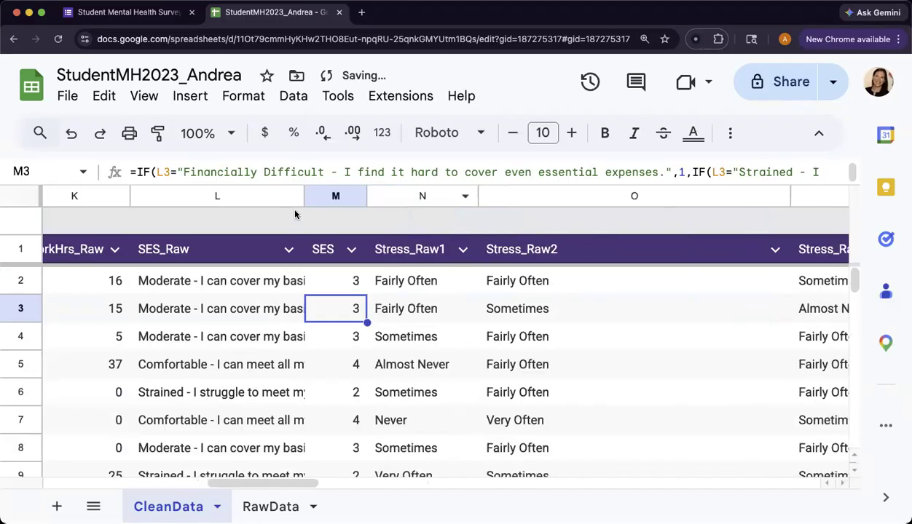
double_click(303, 197)
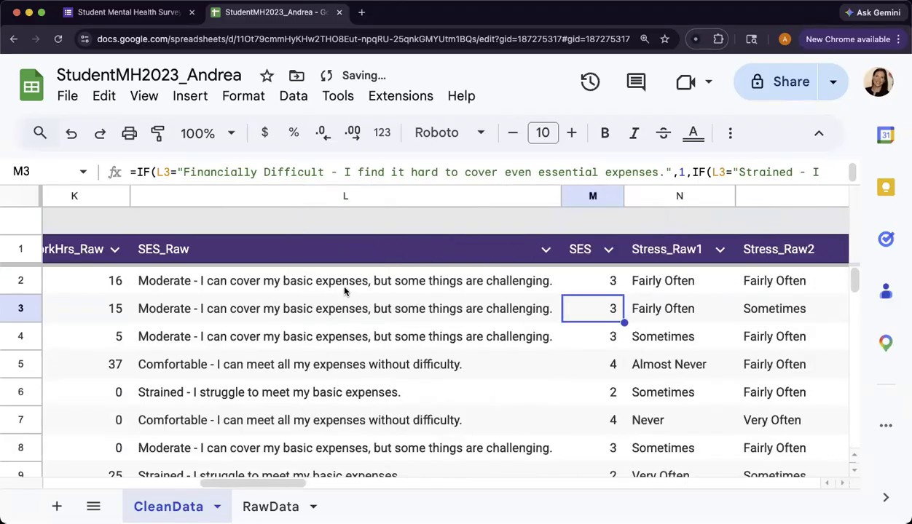
Step: Compare the SES codes in row 2 with the SES_Raw answer and the form's answer options
left_click(604, 281)
left_click(424, 288)
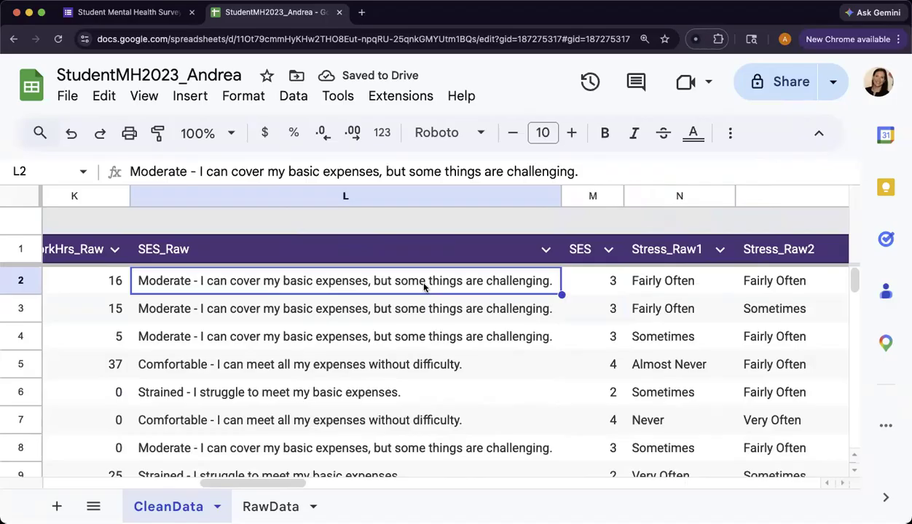
left_click(606, 283)
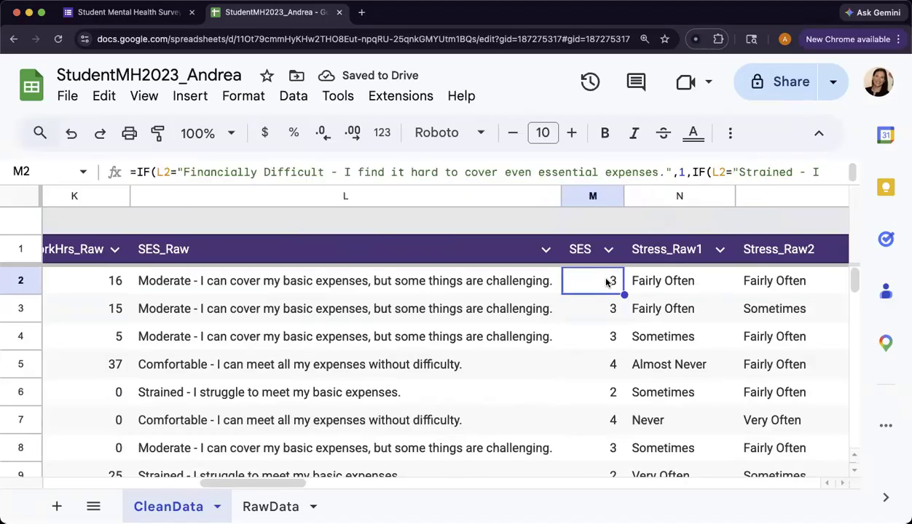
left_click(117, 14)
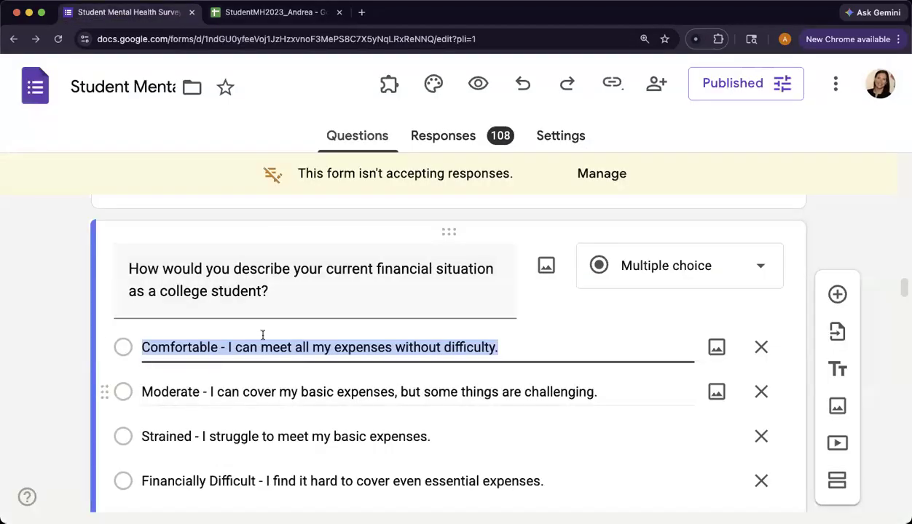
Step: Check the SES codes in column M against the SES_Raw answers for several rows down the CleanData sheet
left_click(268, 13)
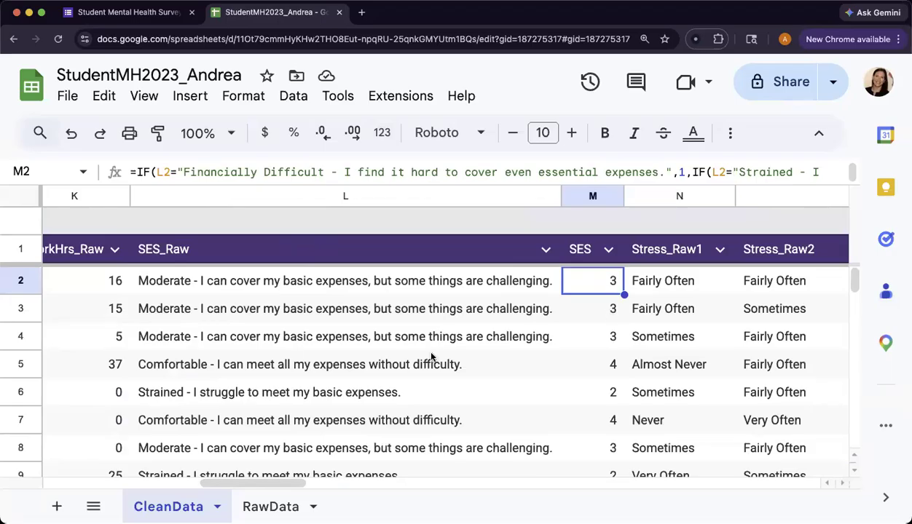
left_click(602, 359)
left_click(611, 393)
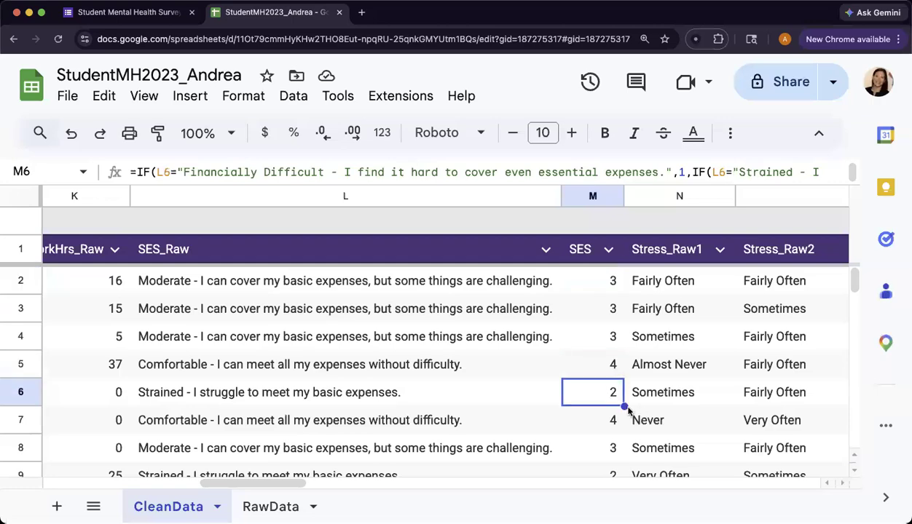
scroll(608, 406, "down", 2)
scroll(604, 405, "down", 5)
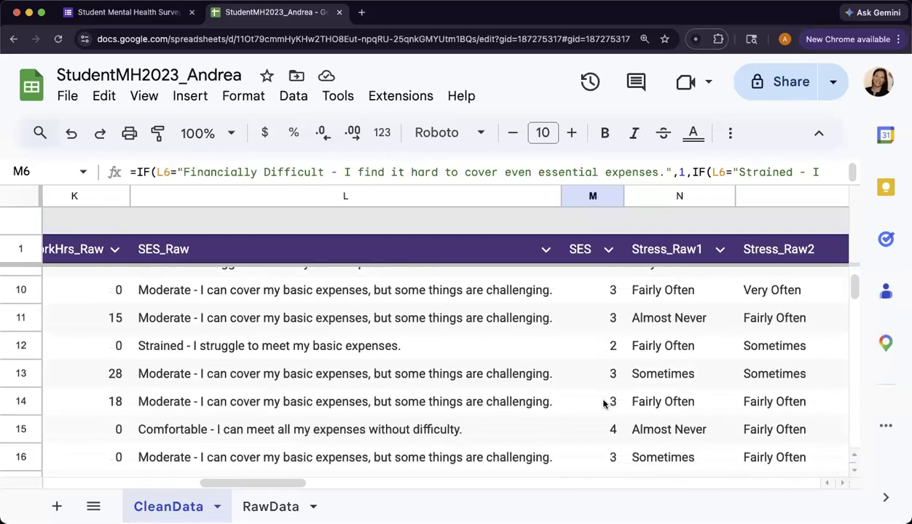
scroll(603, 404, "down", 3)
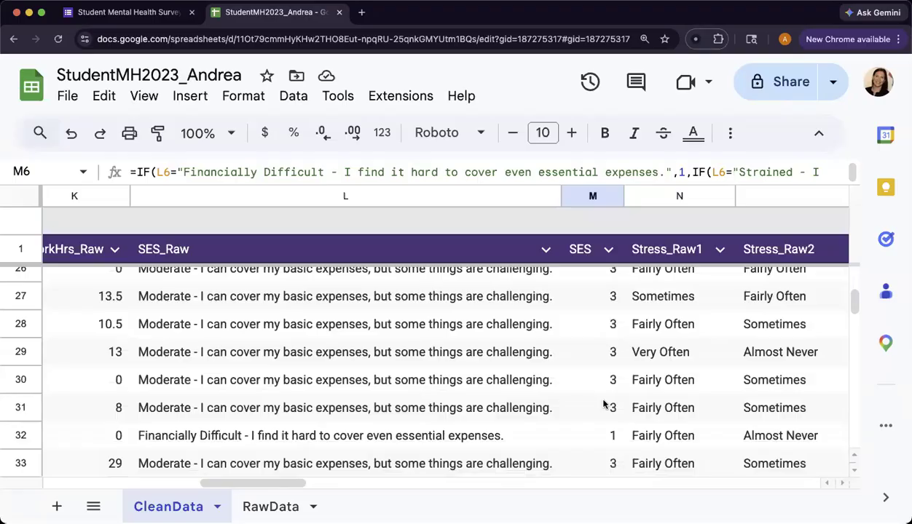
left_click(612, 316)
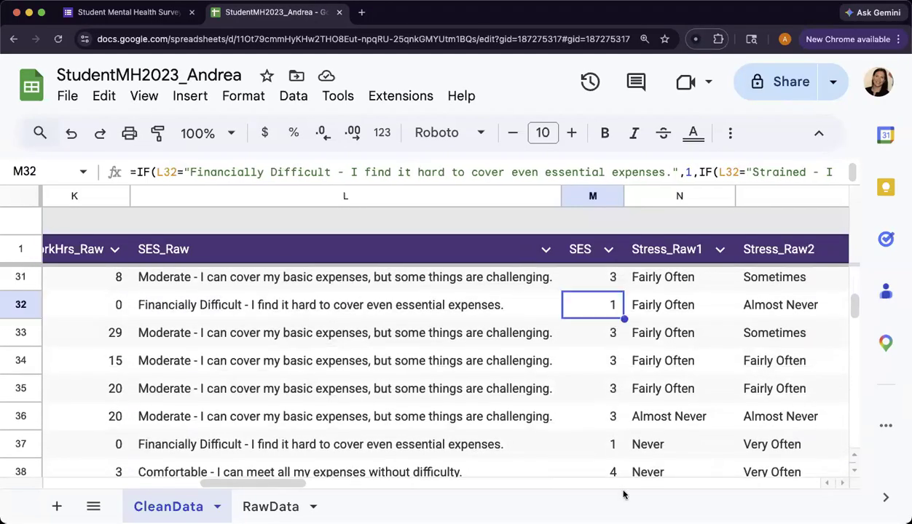
scroll(629, 435, "up", 1)
scroll(630, 435, "up", 10)
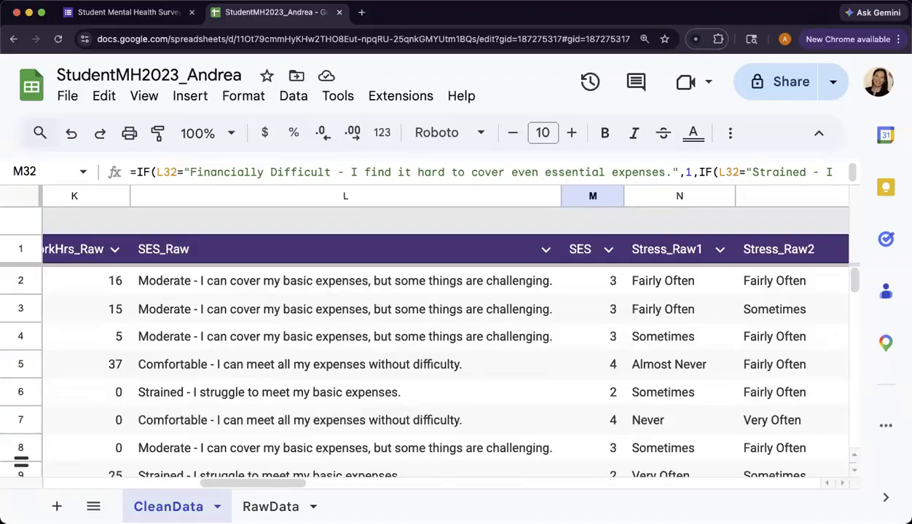
scroll(466, 456, "right", 2)
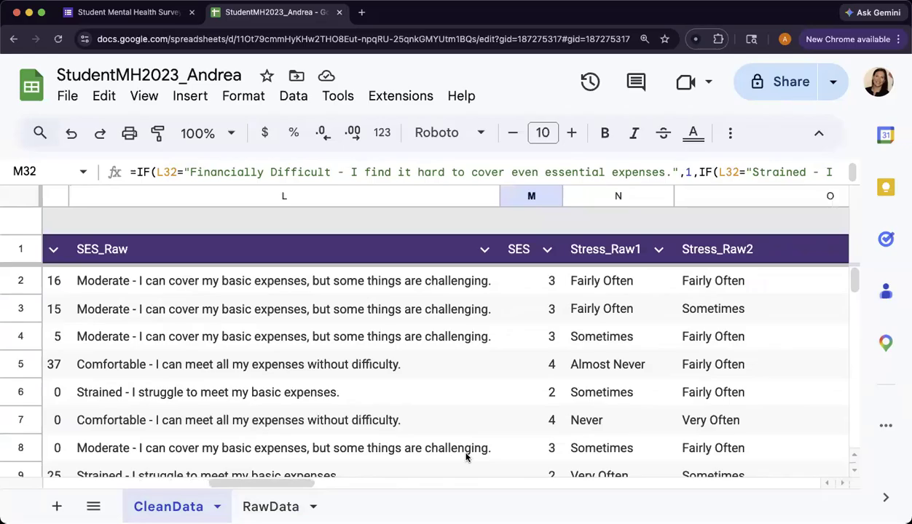